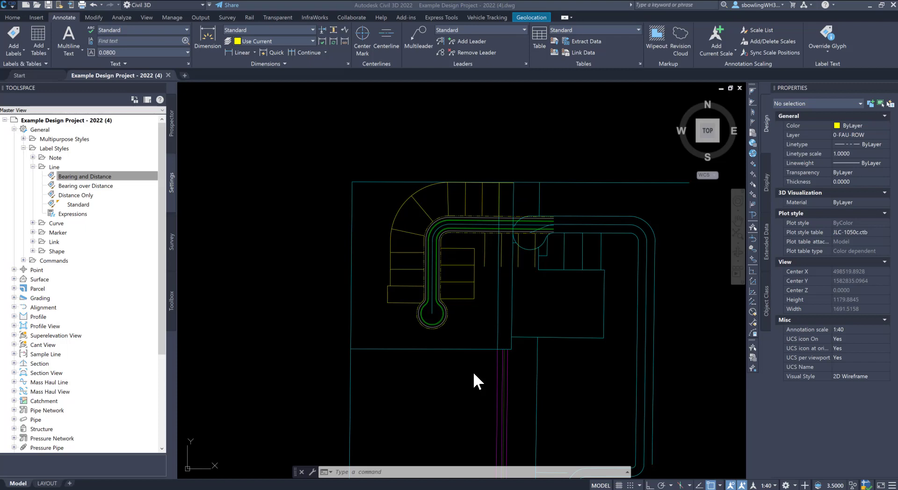
- Show the Toolspace's Prospector, close the Toolspace and display it again
click(171, 132)
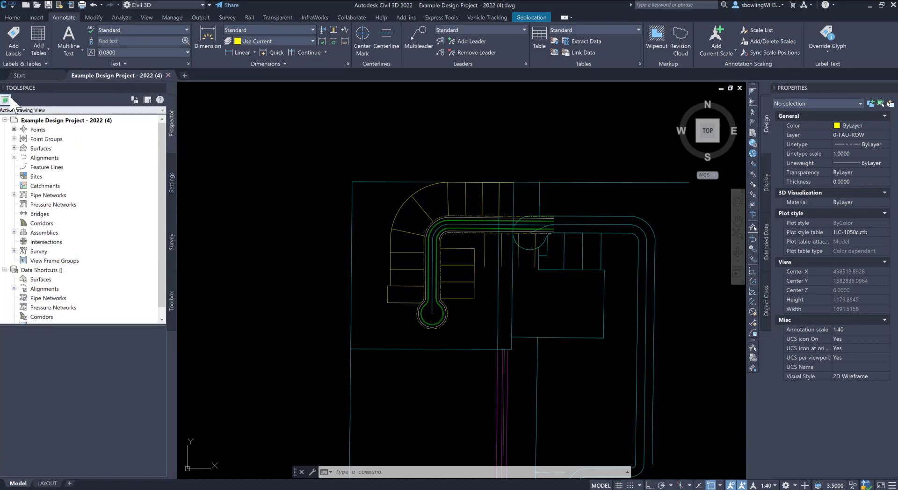
click(160, 87)
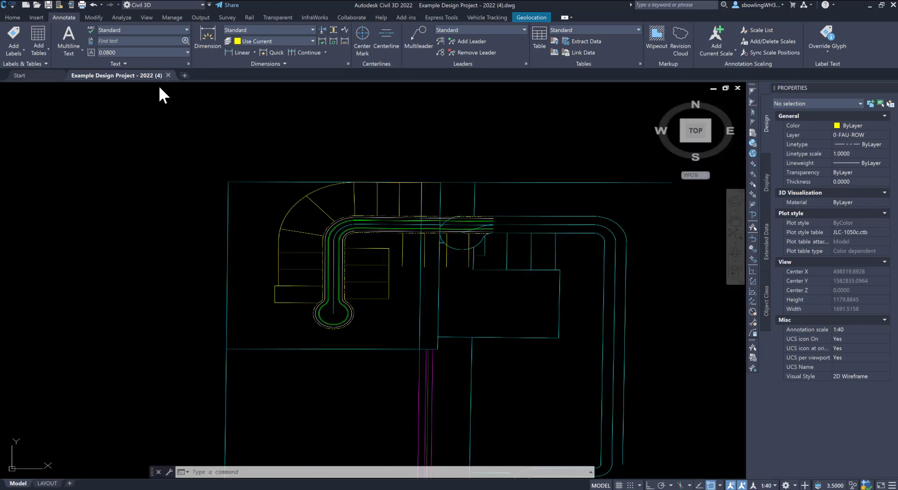
click(13, 18)
click(12, 34)
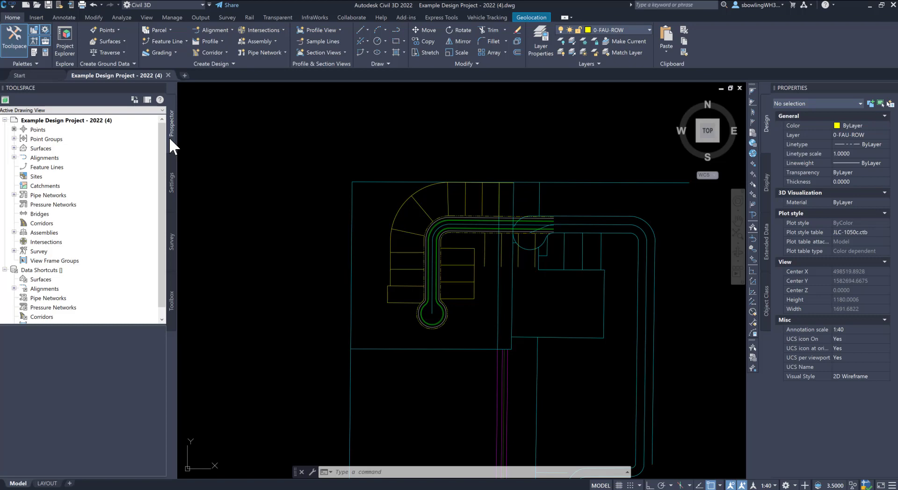
- Look through the Toolspace's Settings, Survey, Toolbox and Prospector views
click(172, 175)
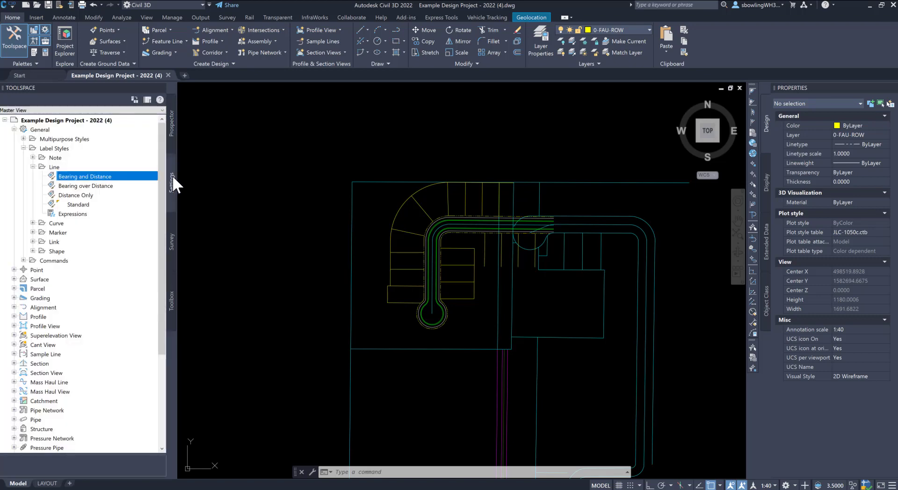
click(171, 238)
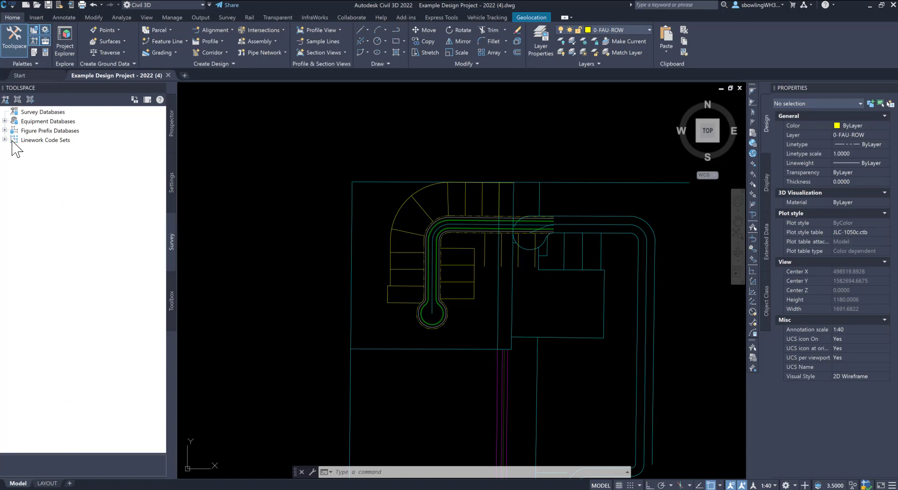
click(170, 315)
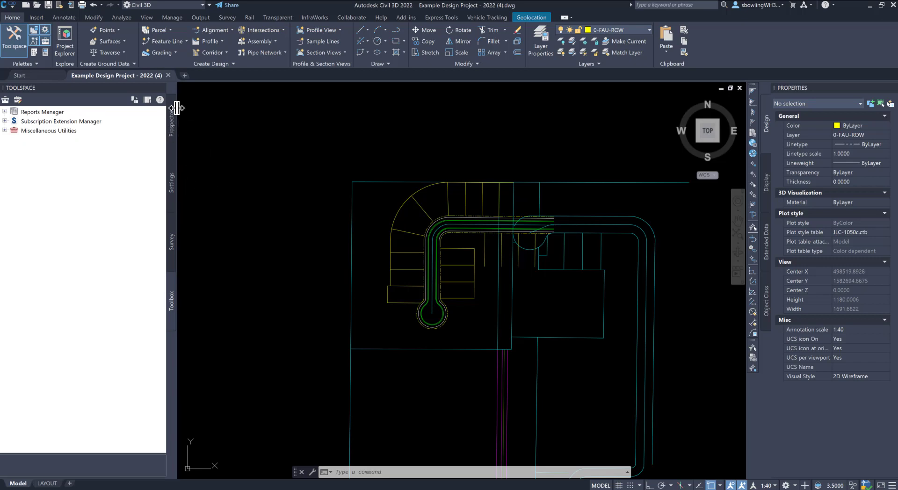
click(172, 243)
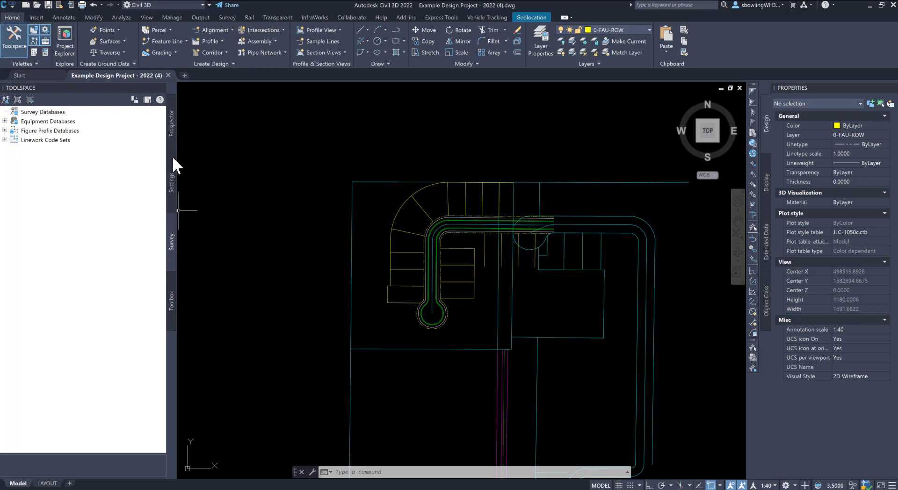
click(170, 130)
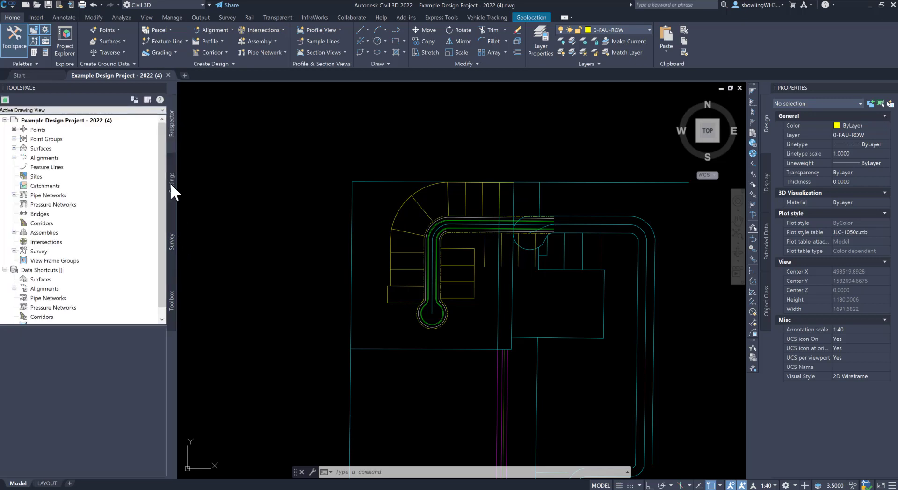
- Return to the drawing's Settings tree and collapse its Label Styles and General branches
click(170, 182)
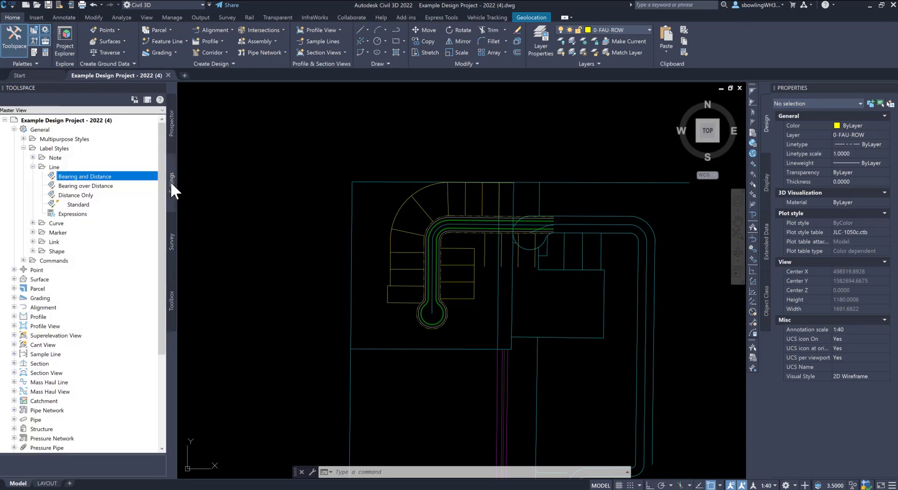
click(23, 149)
click(14, 130)
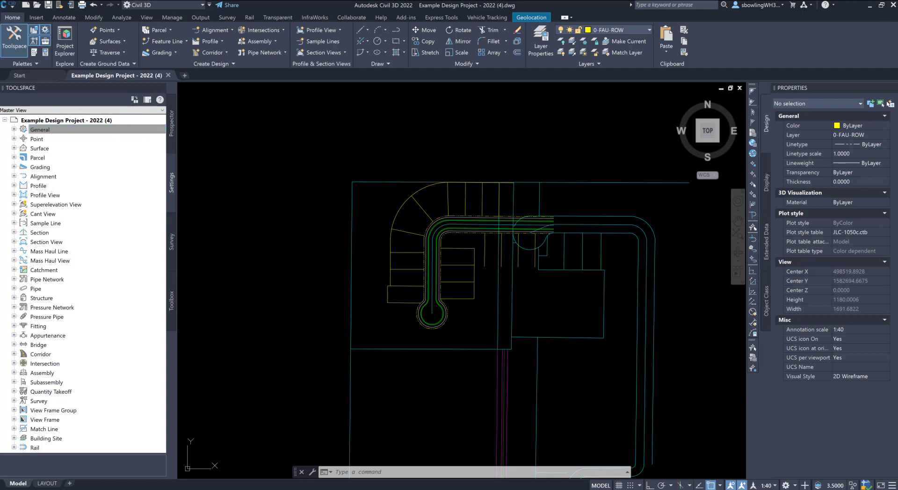
- Examine the drawing's C layers in an enlarged Layer Properties Manager and close it
click(362, 473)
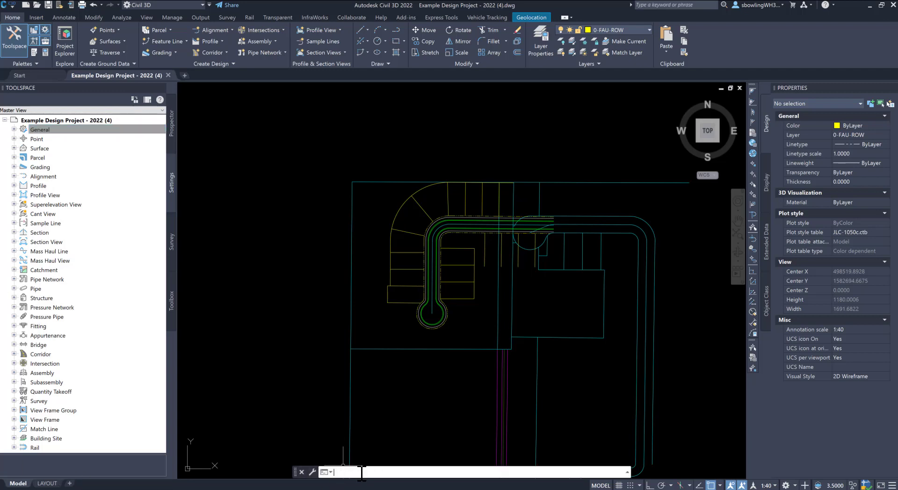
text(la)
key(Return)
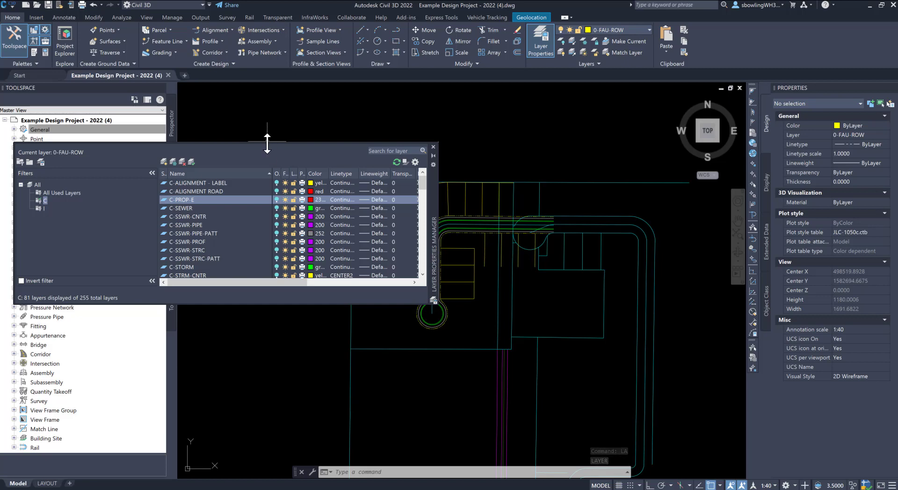
drag(267, 143, 287, 51)
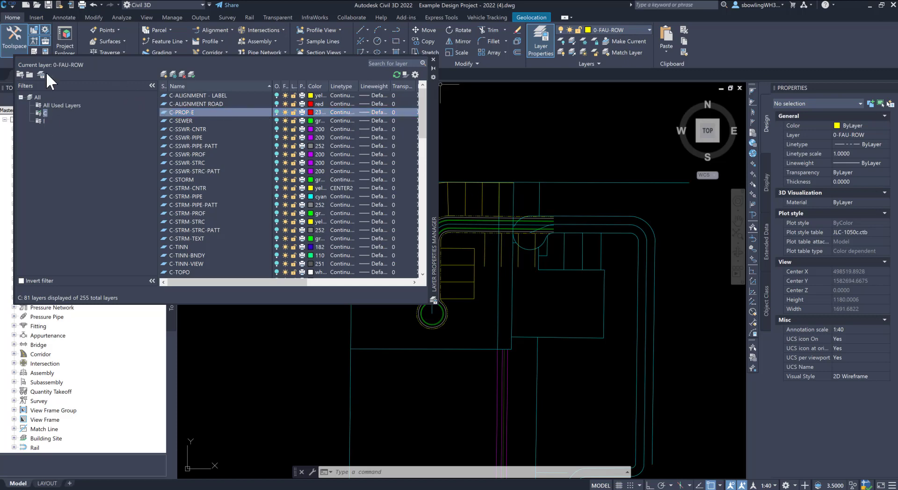
click(433, 59)
- Open the Bearing and Distance line label style under General label styles for editing
click(14, 149)
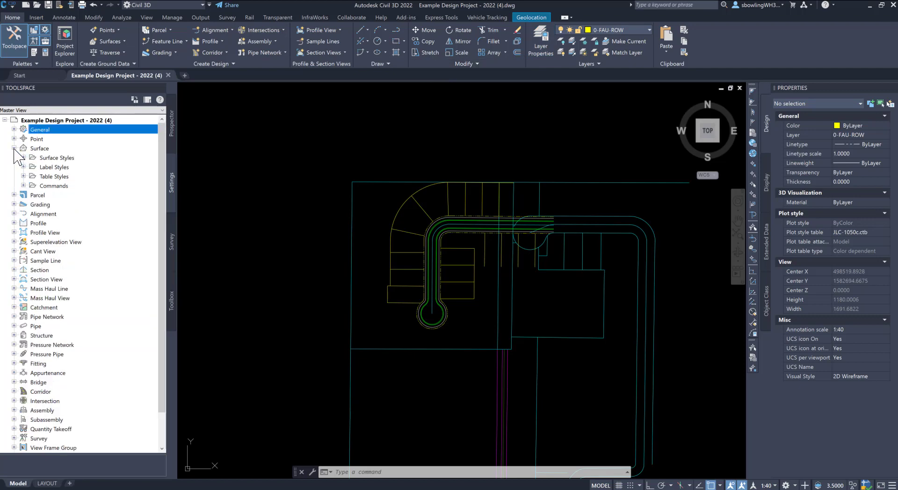
click(14, 149)
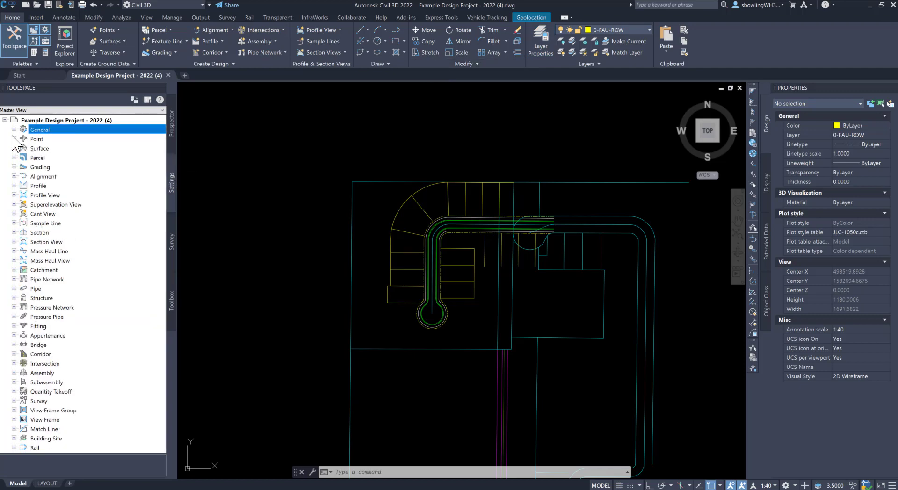
click(14, 130)
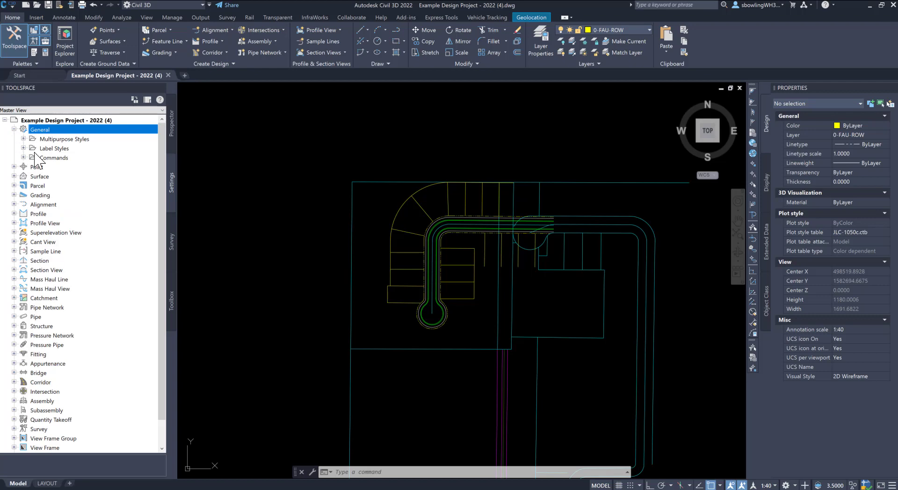
click(24, 149)
click(33, 167)
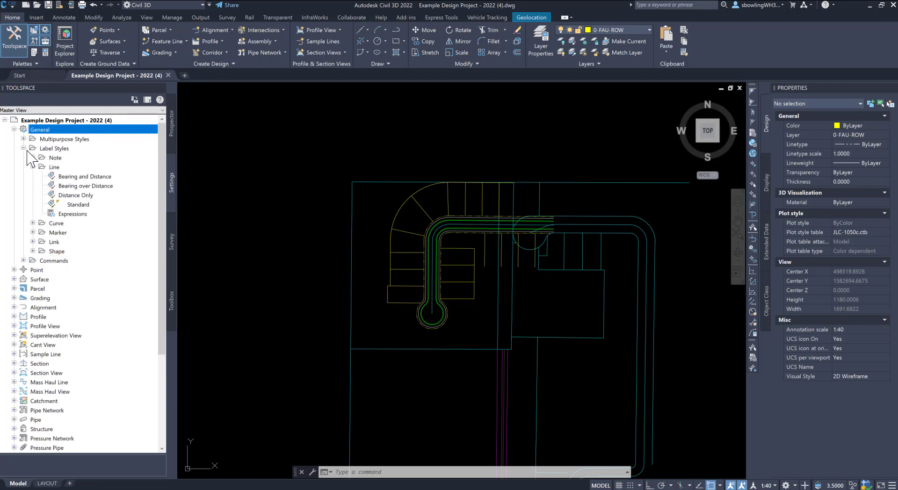
click(92, 185)
right_click(96, 178)
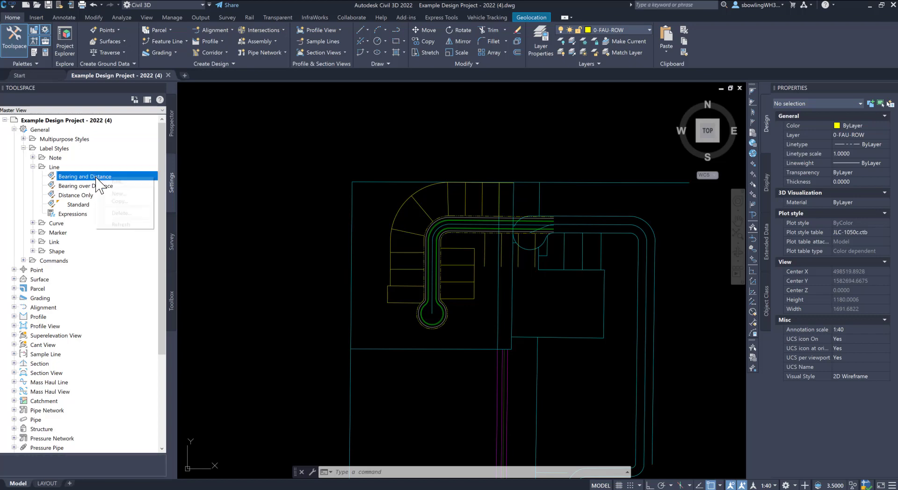
click(116, 182)
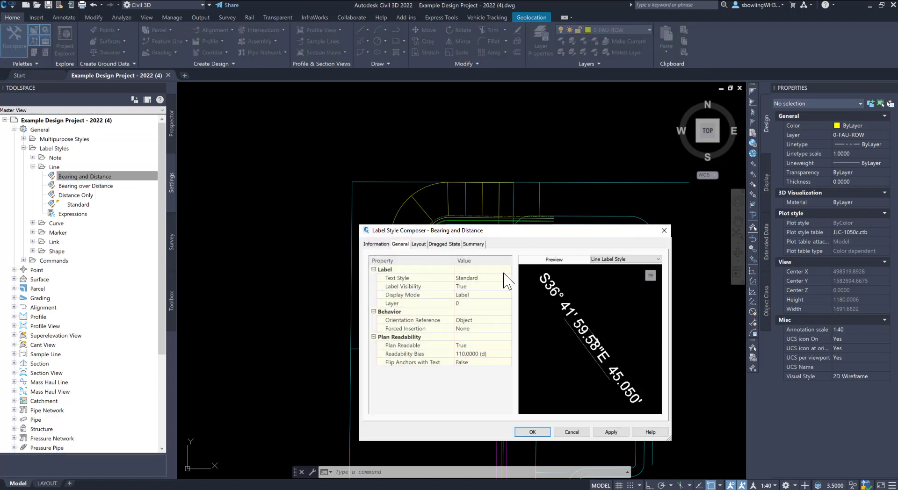
- Create a yellow layer named C-ANNO from the layer selection of the Bearing and Distance label style
click(465, 304)
click(507, 303)
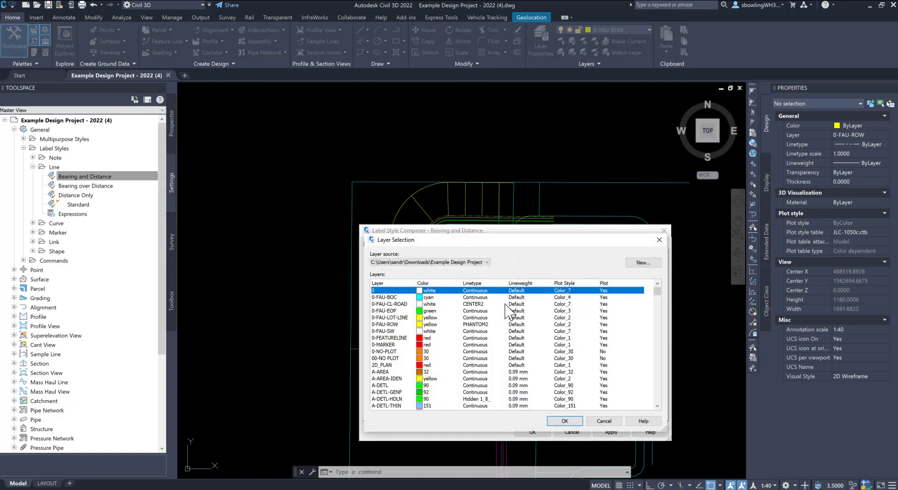
click(643, 262)
click(555, 299)
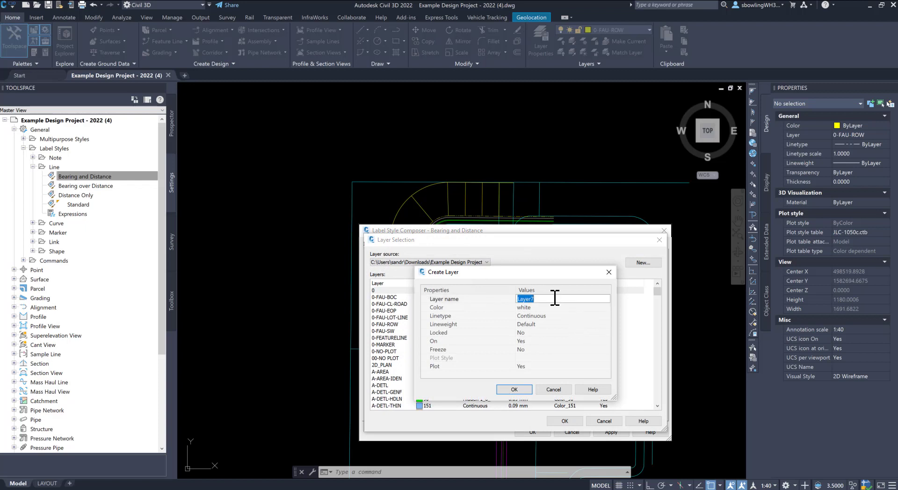
text(c-)
click(569, 308)
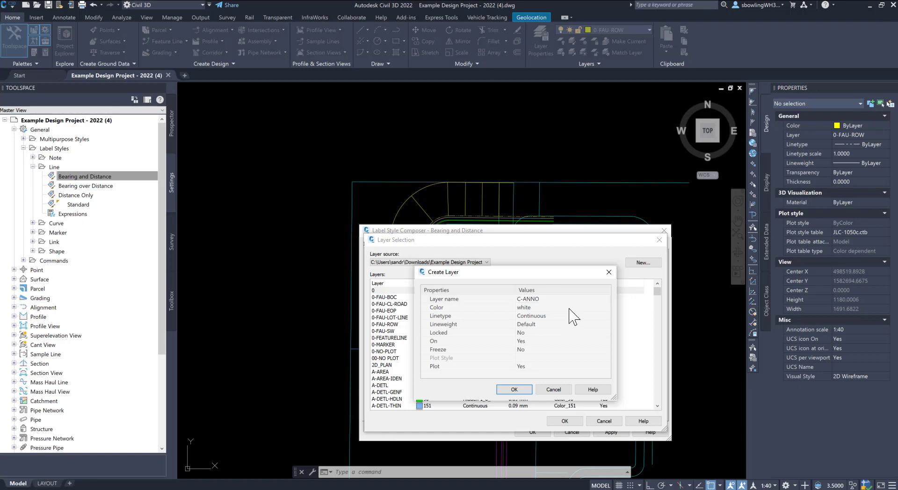
click(607, 307)
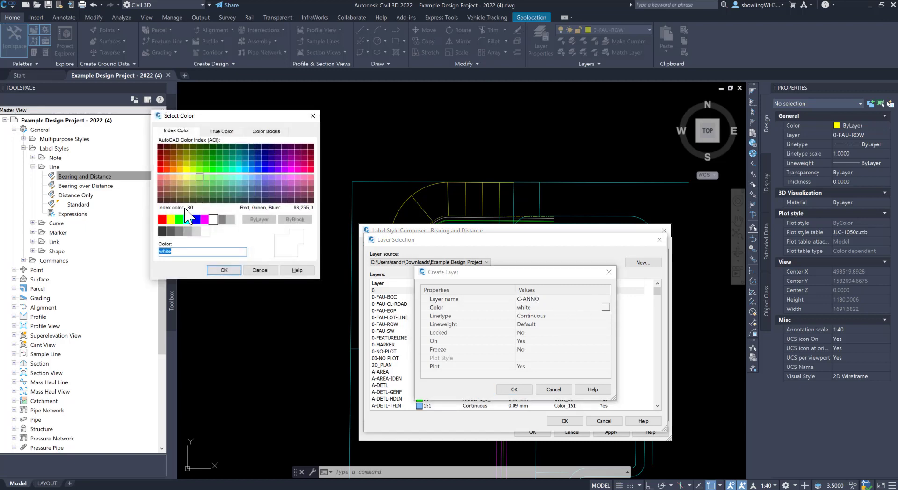
click(170, 219)
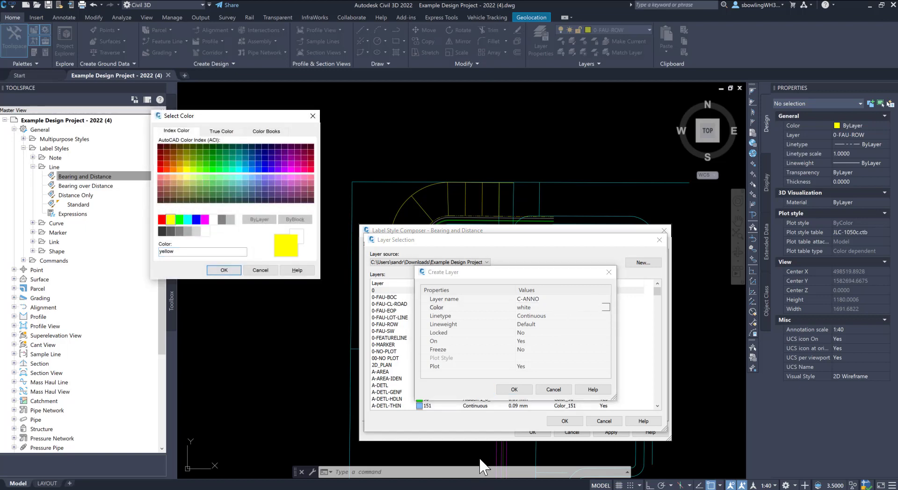
click(220, 272)
click(520, 389)
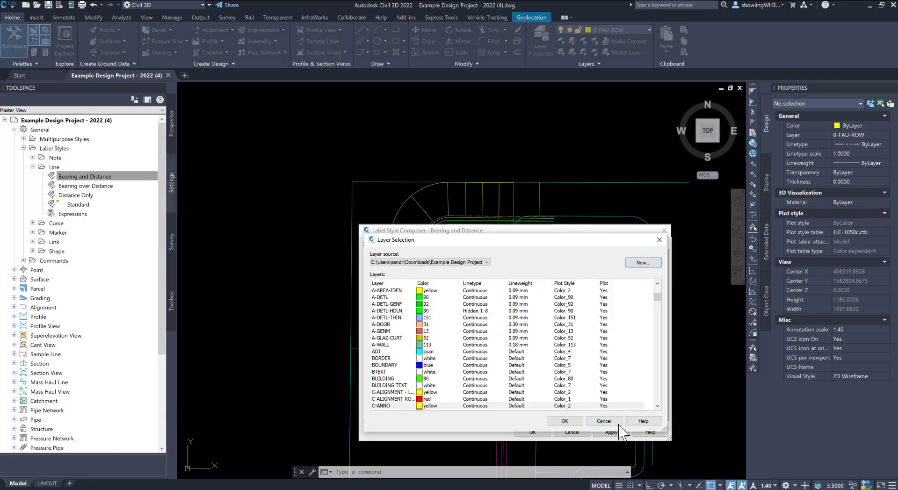
- Assign layer C-ANNO to the Bearing and Distance label style and save the style
click(568, 422)
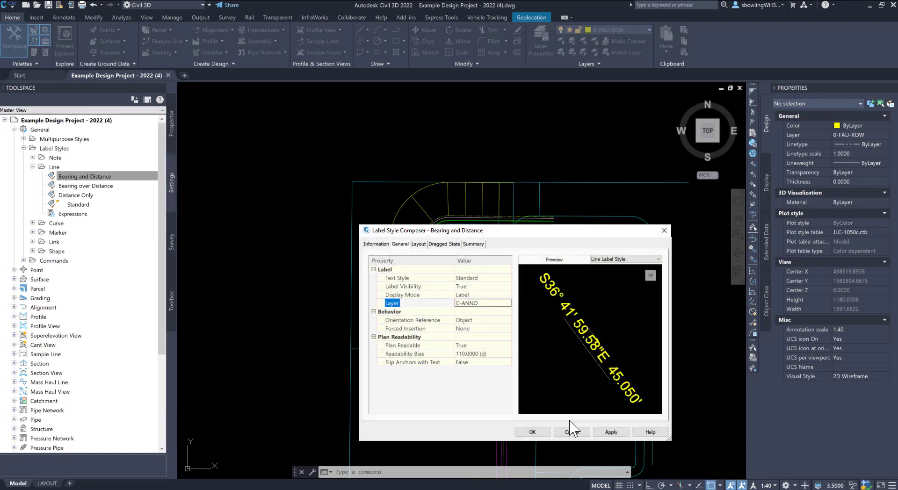
click(611, 432)
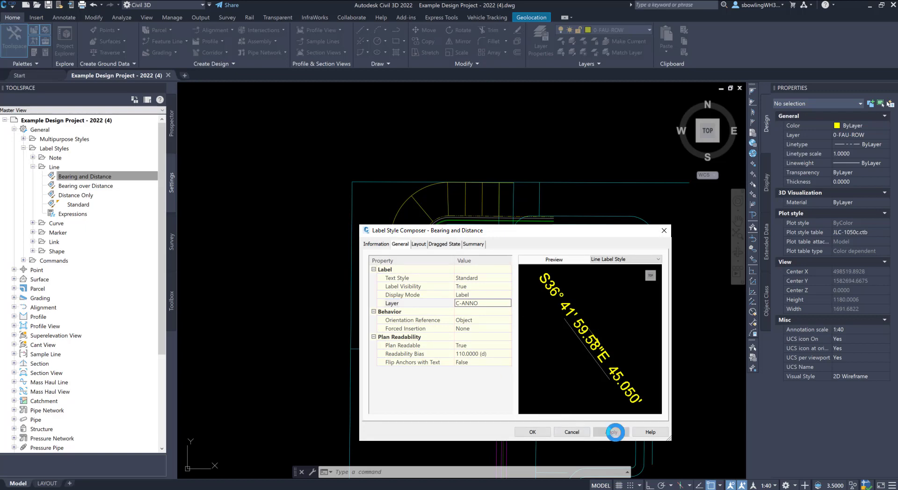
click(528, 433)
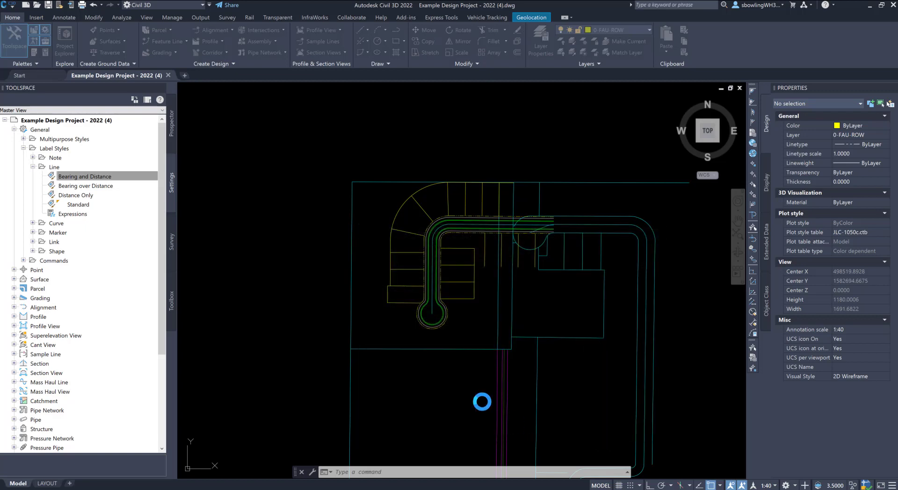
- Set the layer of the Bearing over Distance line label style to C-ANNO and save the style
right_click(100, 185)
click(122, 190)
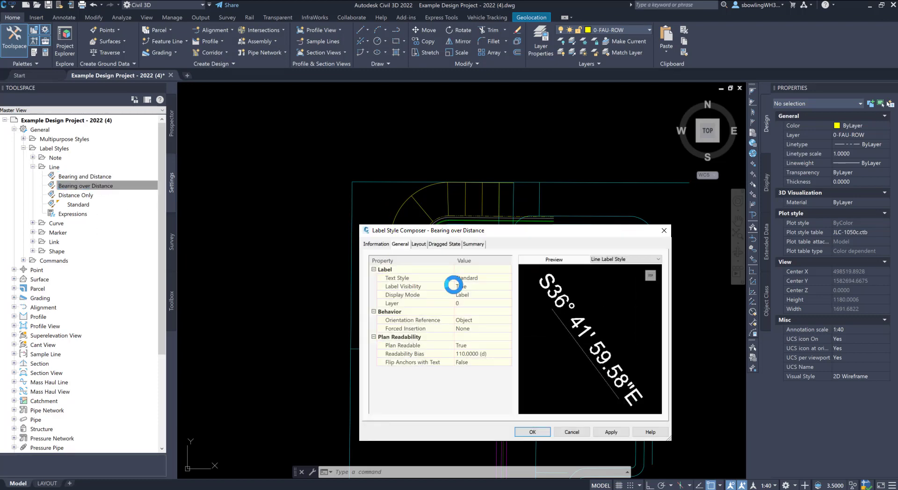
click(479, 303)
click(508, 304)
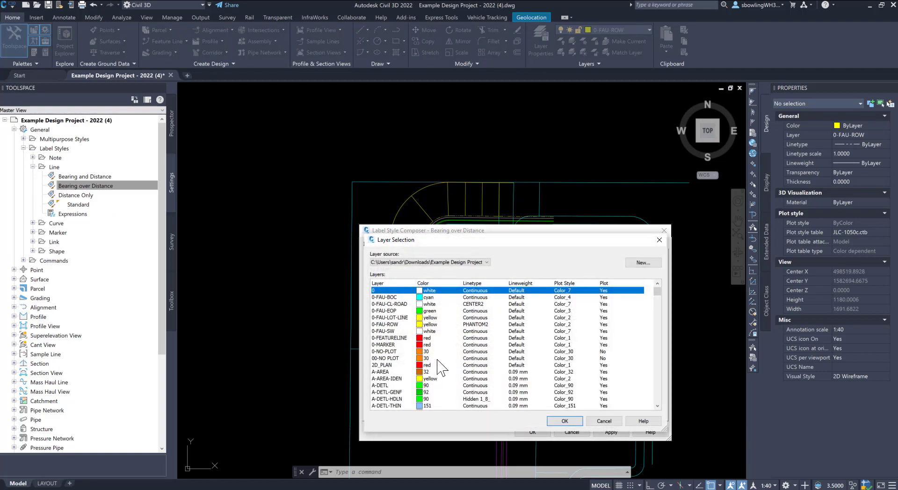
text(c-an)
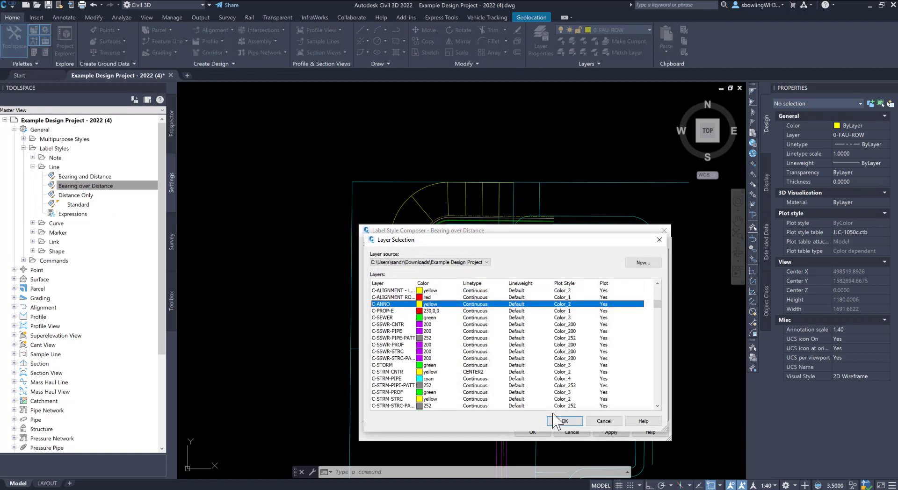
click(557, 420)
click(622, 435)
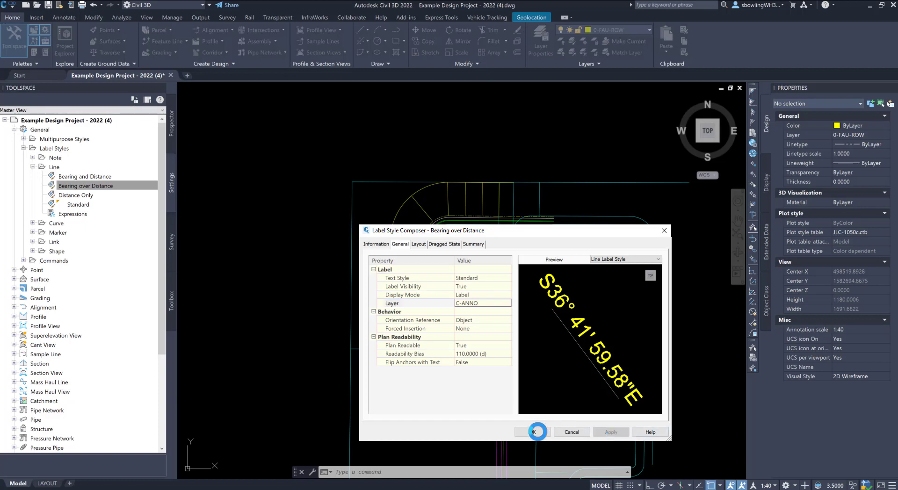
click(539, 433)
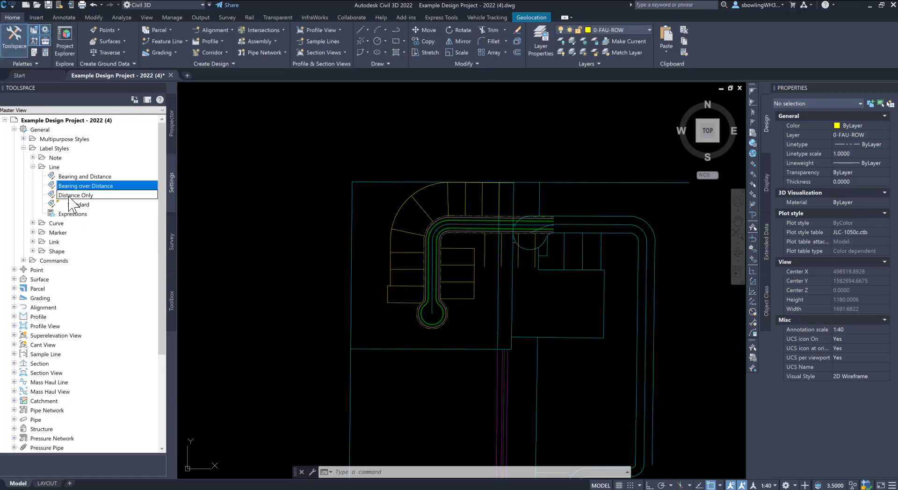
- Set the layer of the Distance Only line label style to C-ANNO and save the style
right_click(70, 195)
click(87, 199)
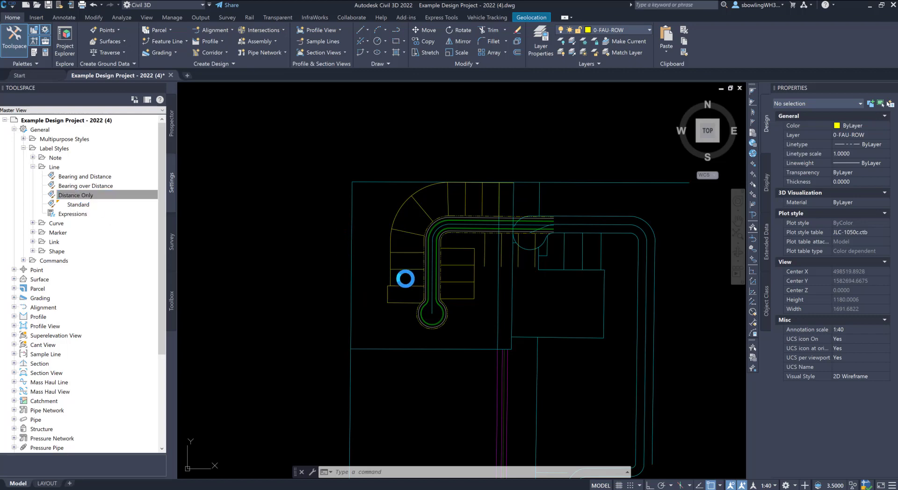
click(480, 304)
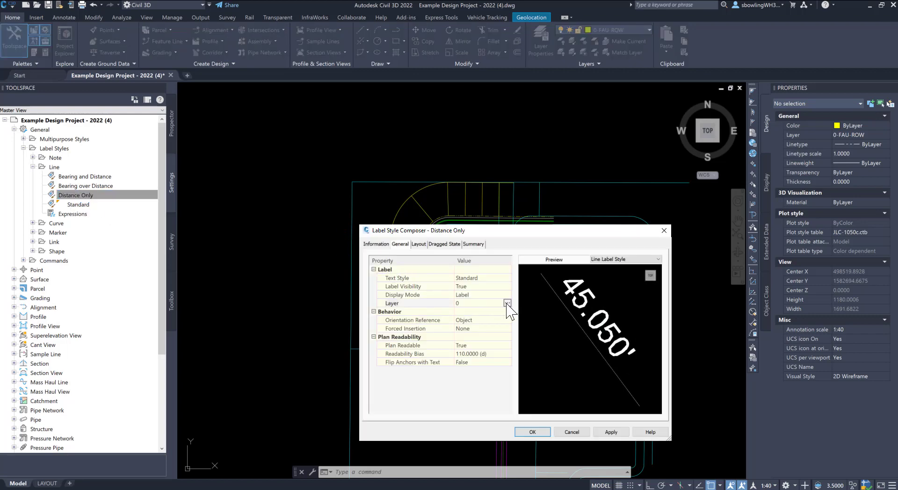
click(508, 304)
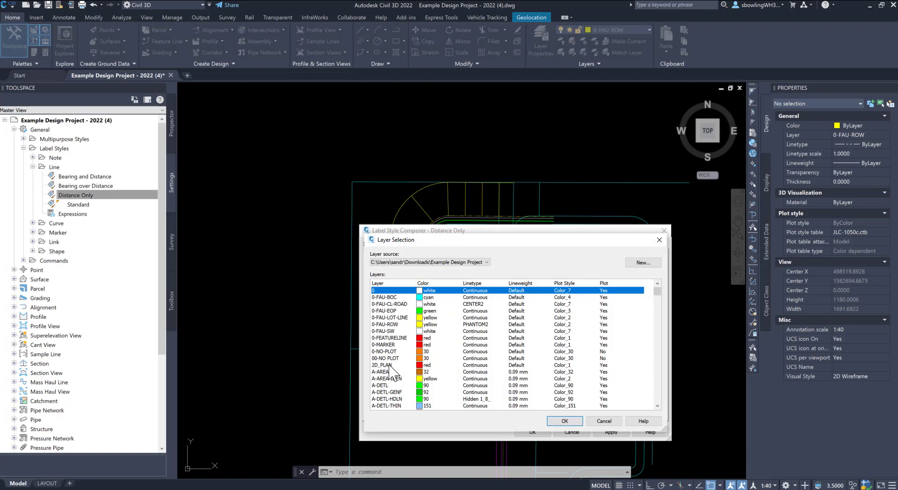
key(c)
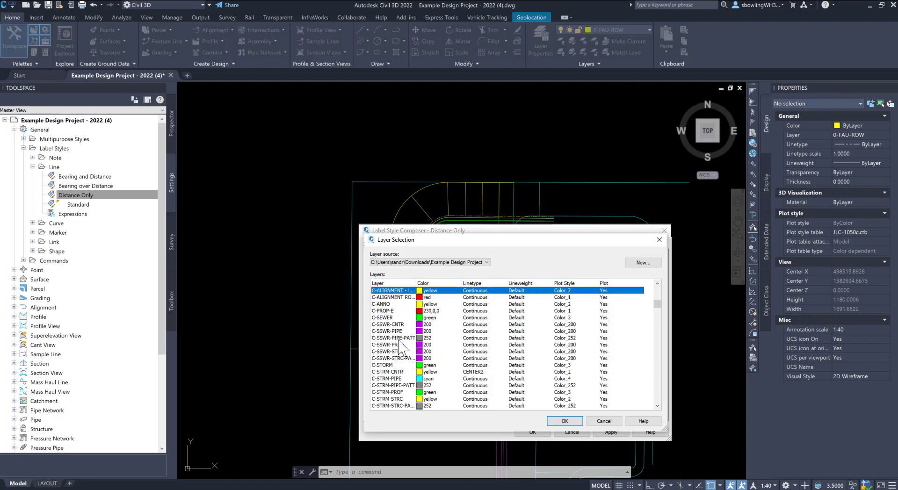
click(384, 305)
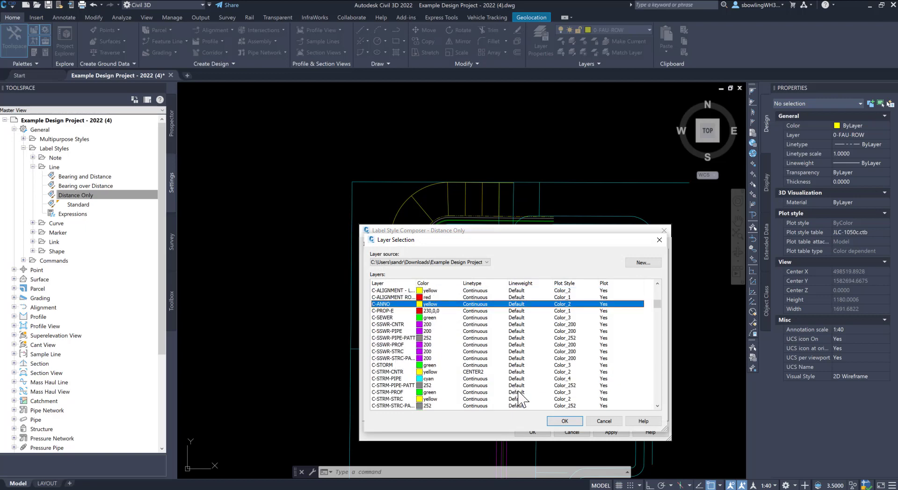
click(565, 421)
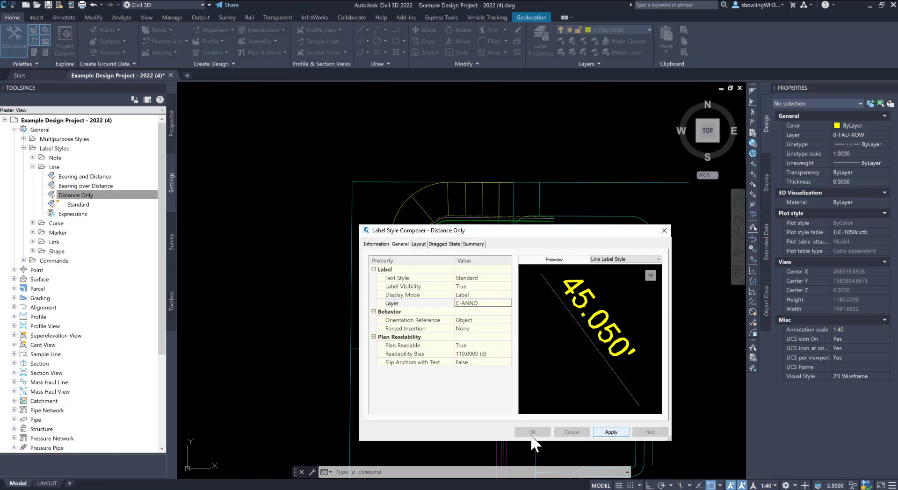
click(533, 431)
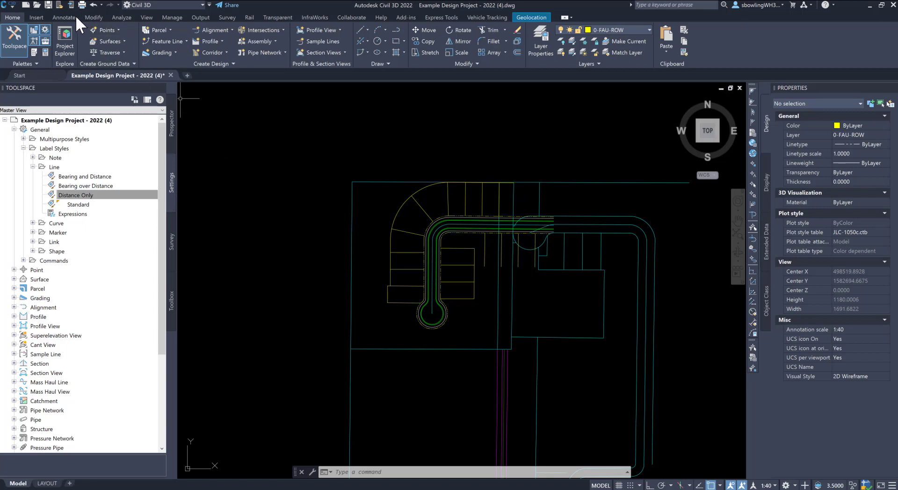
- Set up Add Labels for the Line and Curve feature with single segment labels and the Bearing and Distance line label style
click(64, 18)
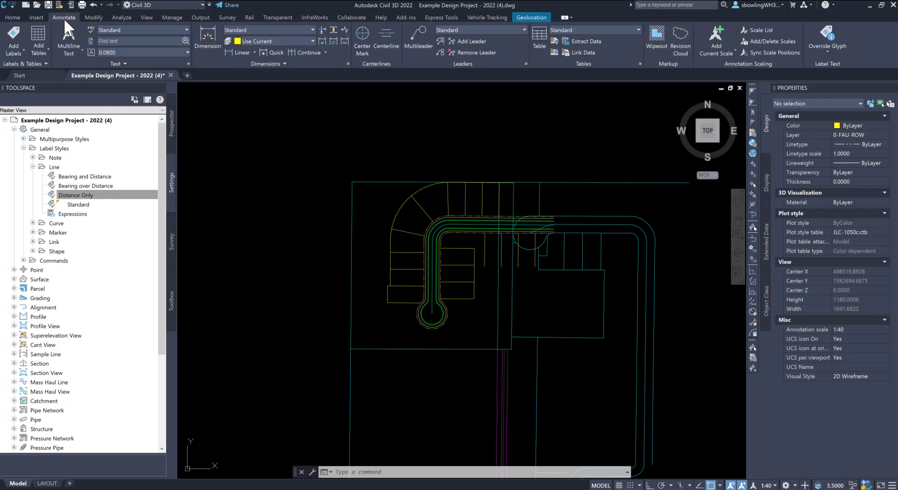
click(14, 34)
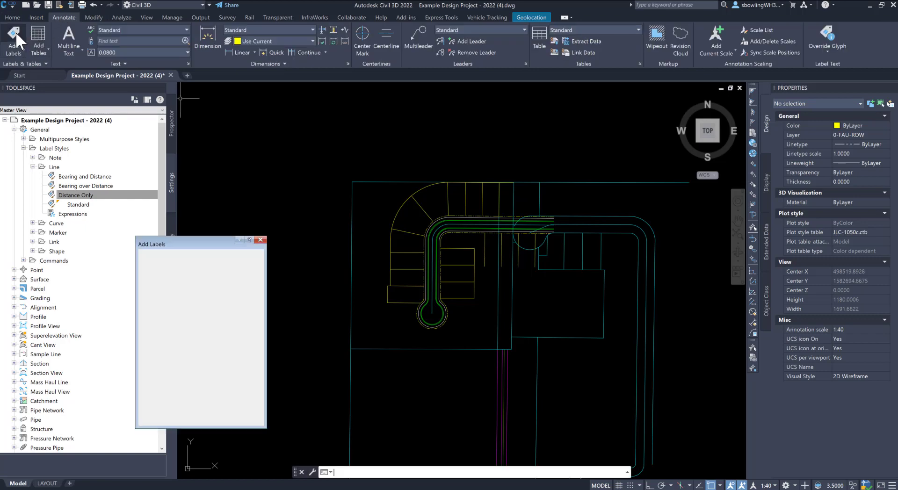
click(239, 263)
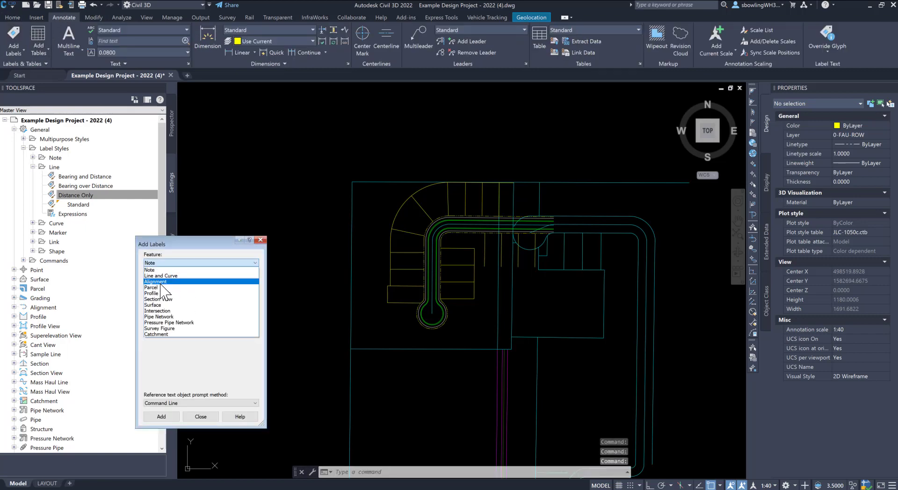
click(161, 276)
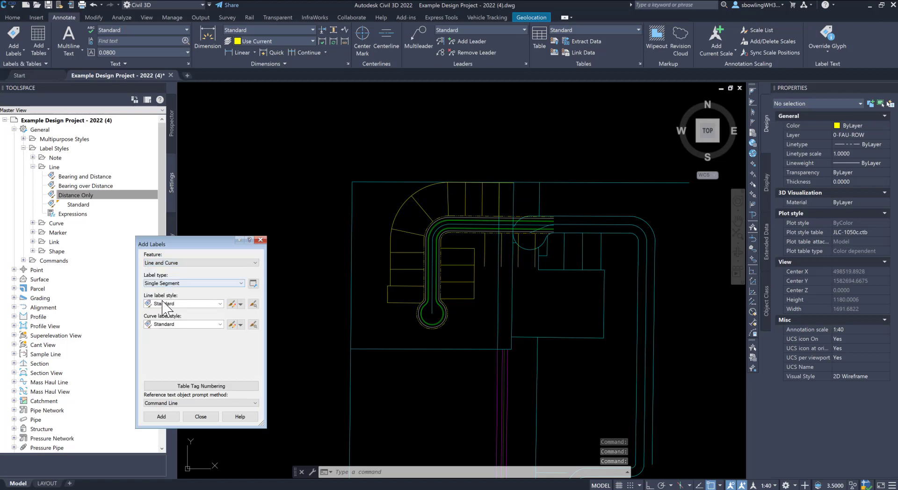
click(187, 304)
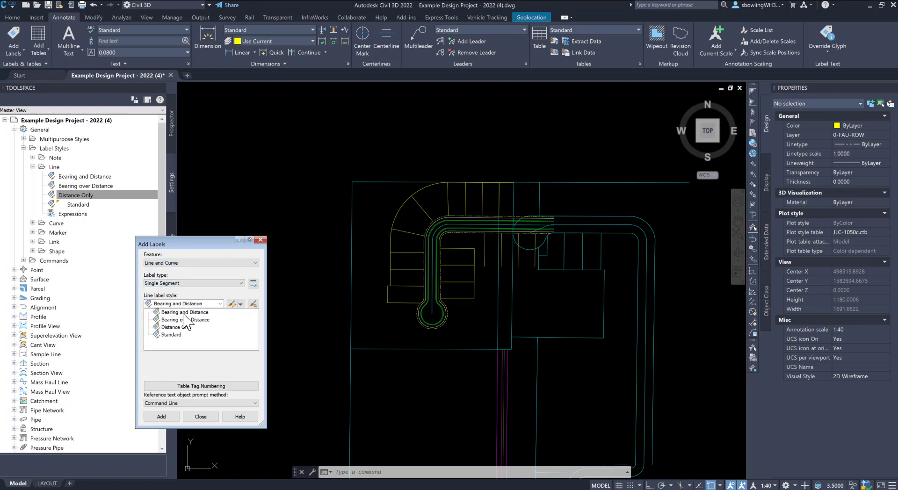
click(183, 312)
- Add Bearing and Distance labels to two adjacent lot lines west of the cul-de-sac road
click(161, 416)
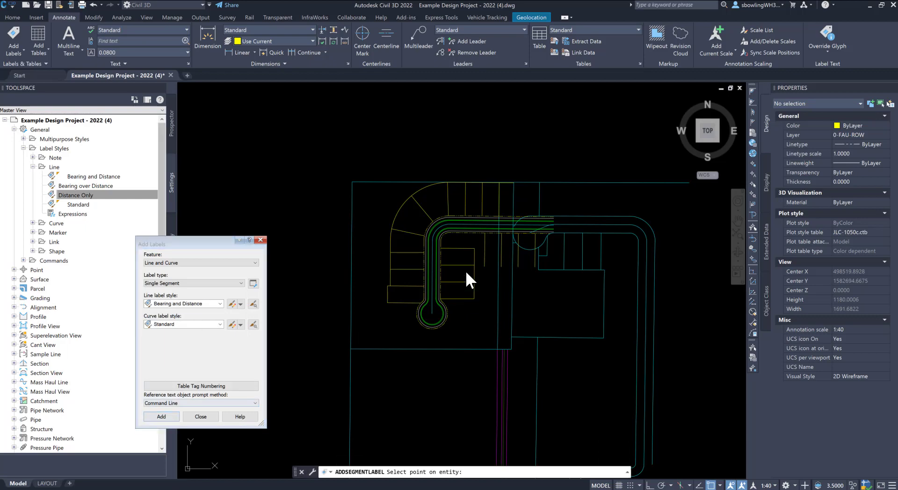
click(415, 286)
scroll(415, 286, up, 4)
click(411, 236)
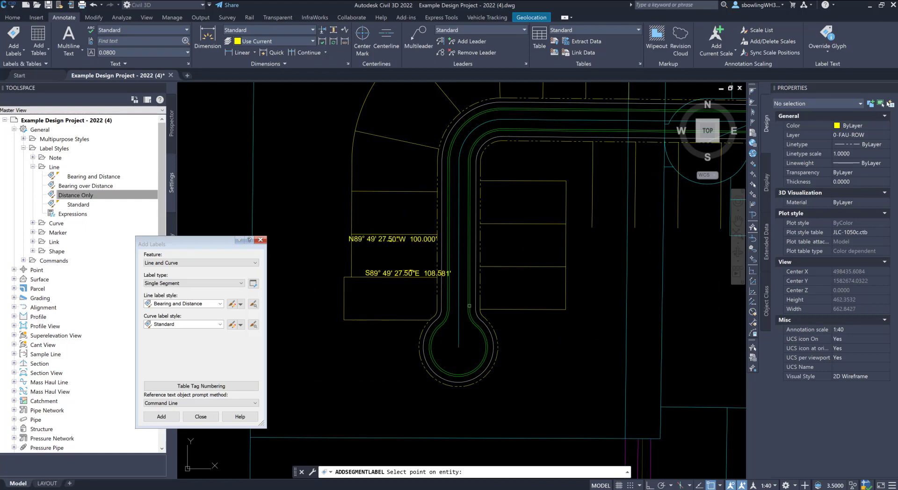
key(Return)
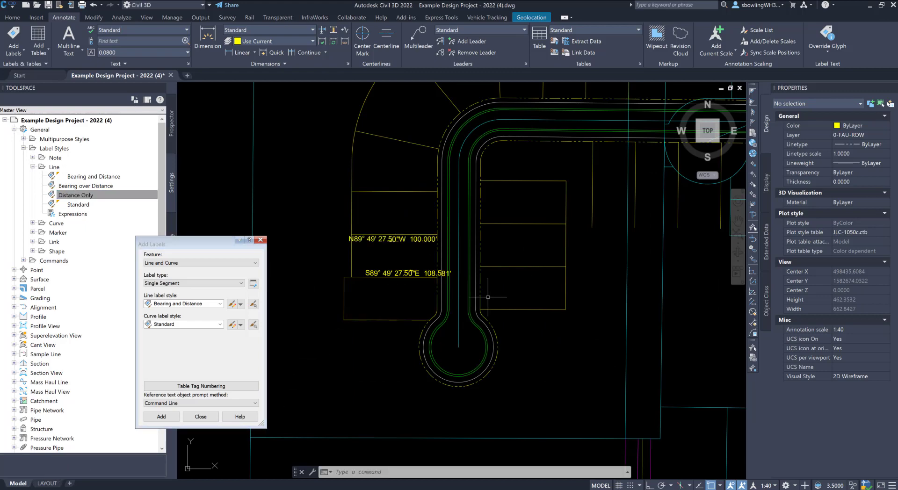
- Open the Bearing and Distance line label style and set its Direction Arrow component's arrow head size to 0.075"
click(416, 273)
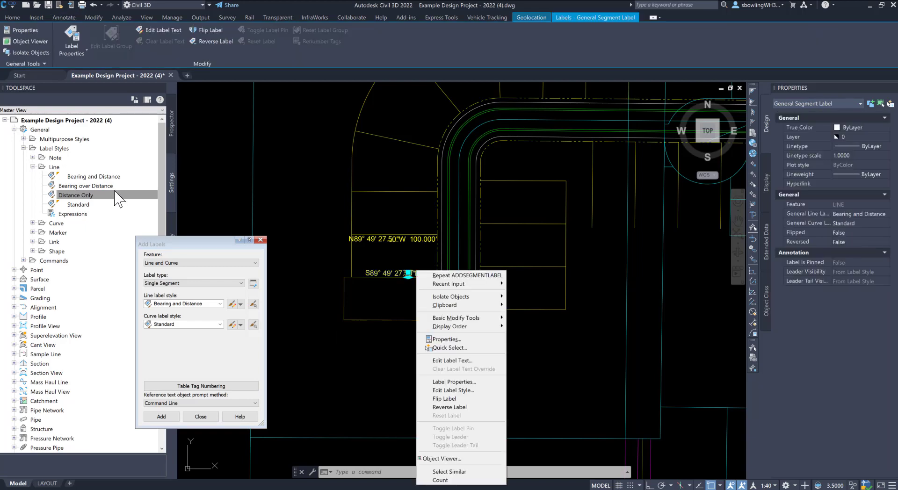
click(121, 194)
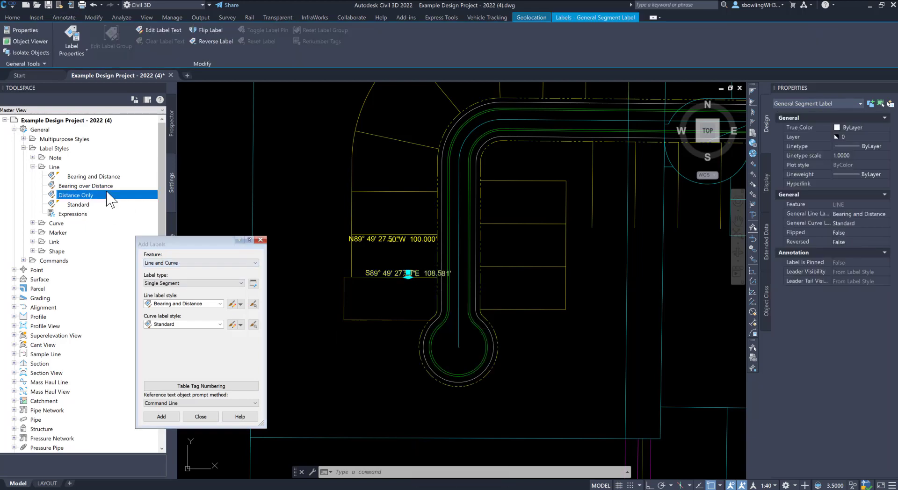
click(89, 177)
right_click(93, 179)
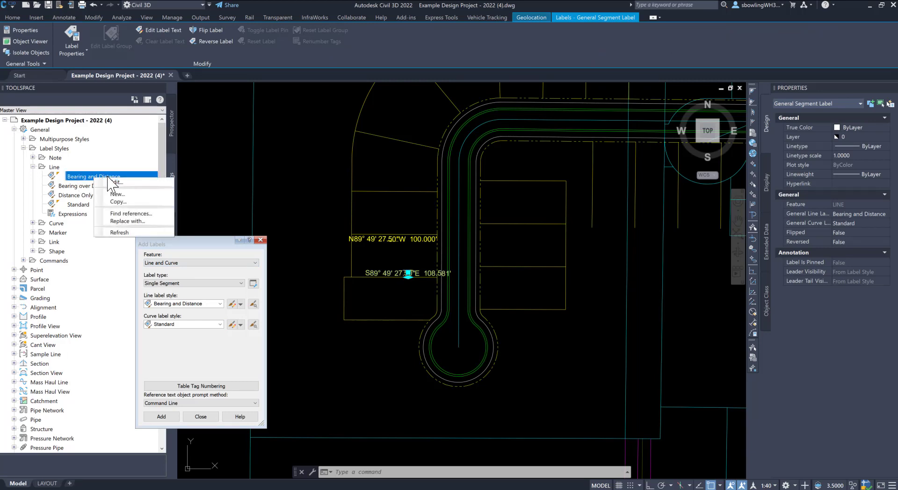
click(120, 183)
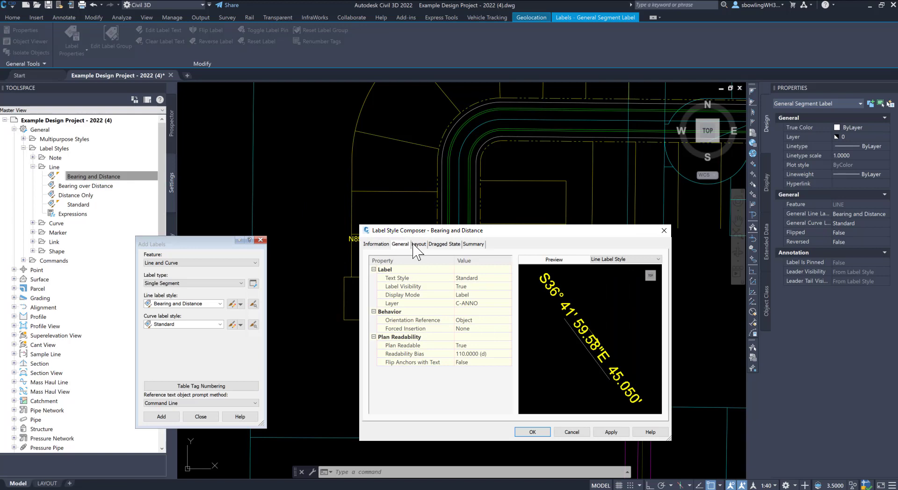
click(418, 244)
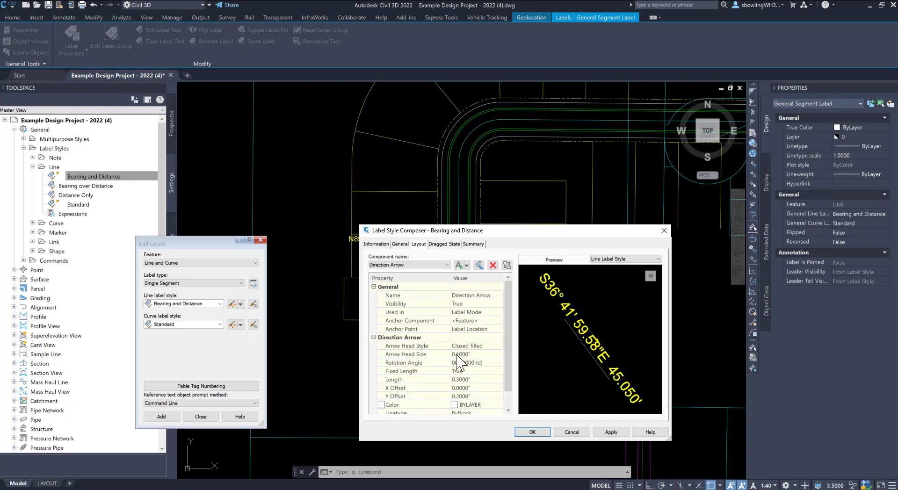
click(457, 355)
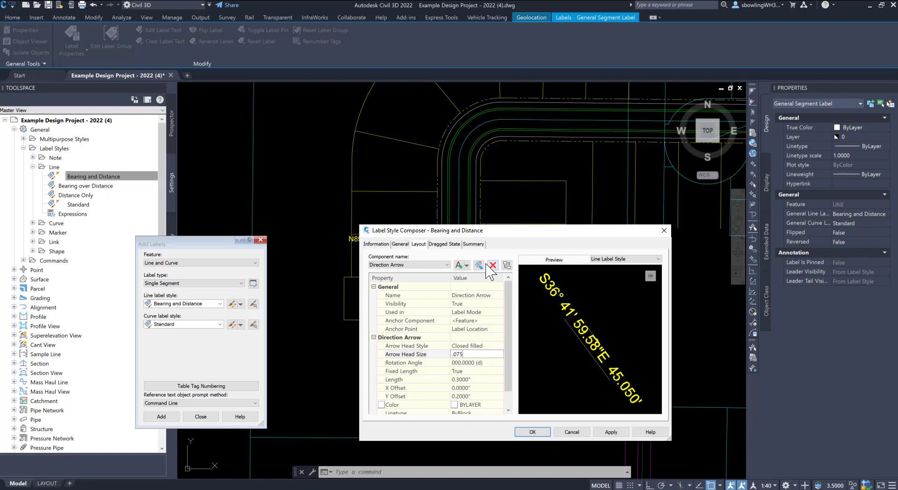
click(468, 364)
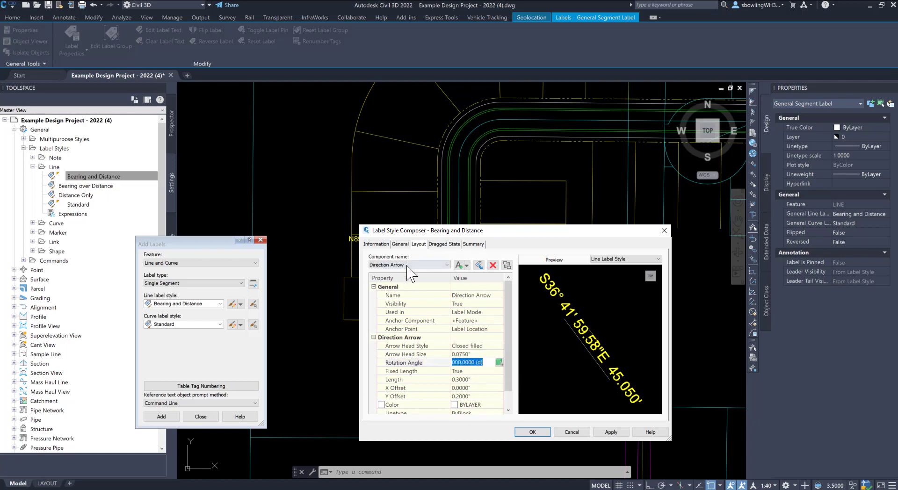
- Set the Bearing component's text height to 0.075" in the Bearing and Distance label style
click(408, 265)
click(381, 282)
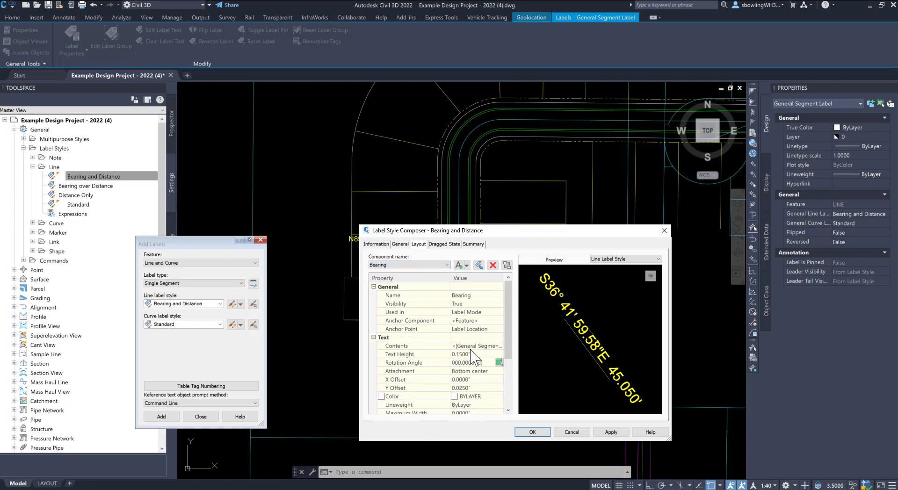
click(477, 354)
text(.075)
key(Return)
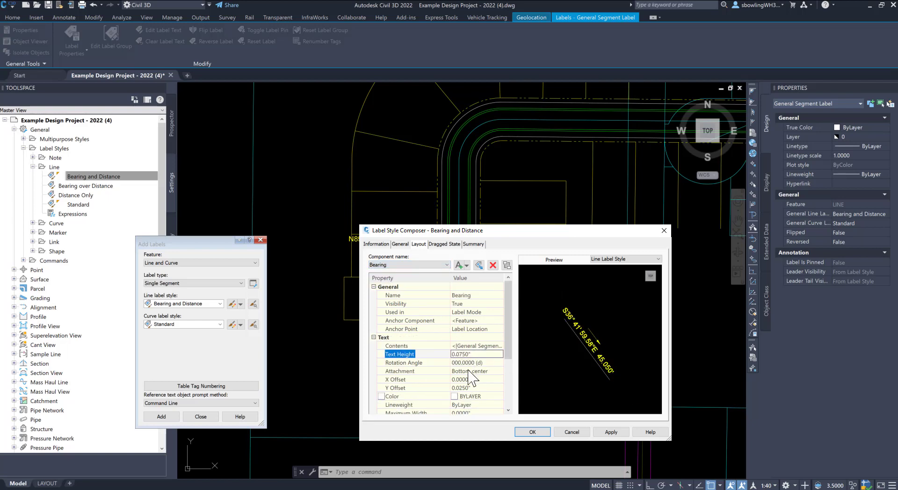
click(399, 265)
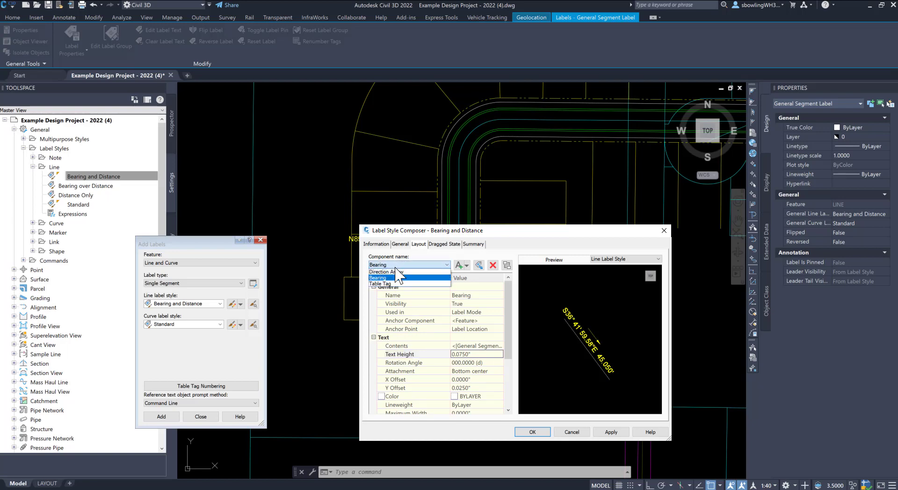
click(447, 265)
- Edit the dragged state text height of the Bearing and Distance label style and save the style
click(444, 244)
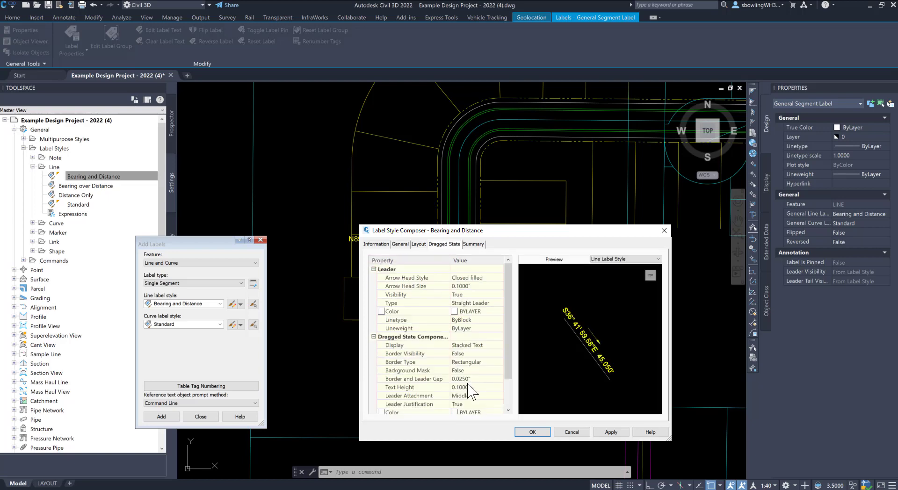
click(469, 388)
key(Return)
click(611, 433)
click(532, 432)
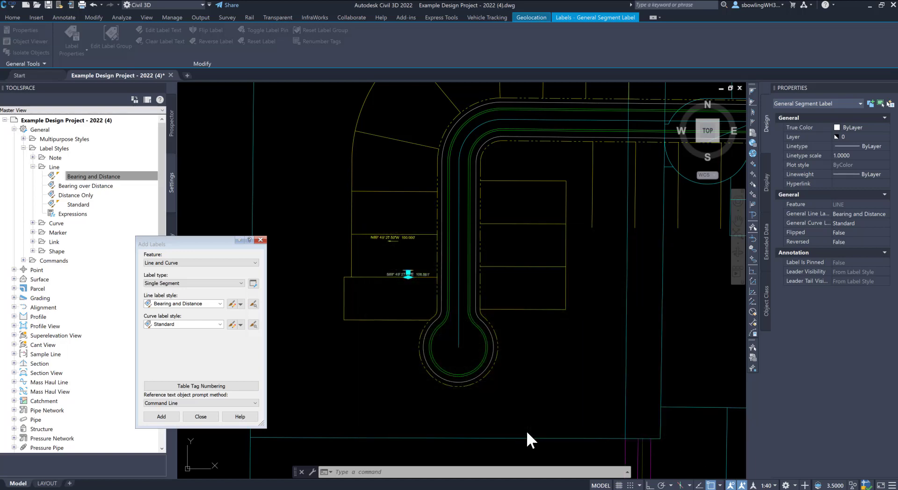
- Open the Bearing over Distance line label style, check its layer, and set the Bearing component's text height to 0.075"
click(71, 176)
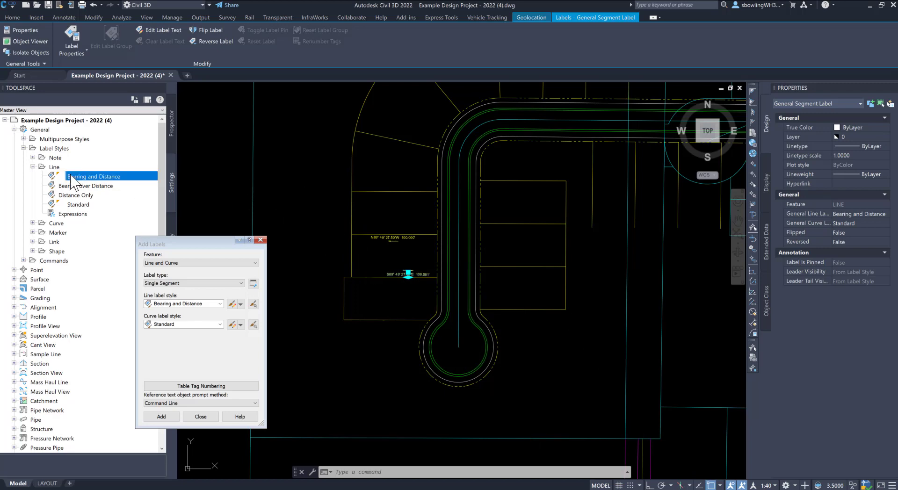
click(91, 187)
right_click(92, 187)
click(107, 192)
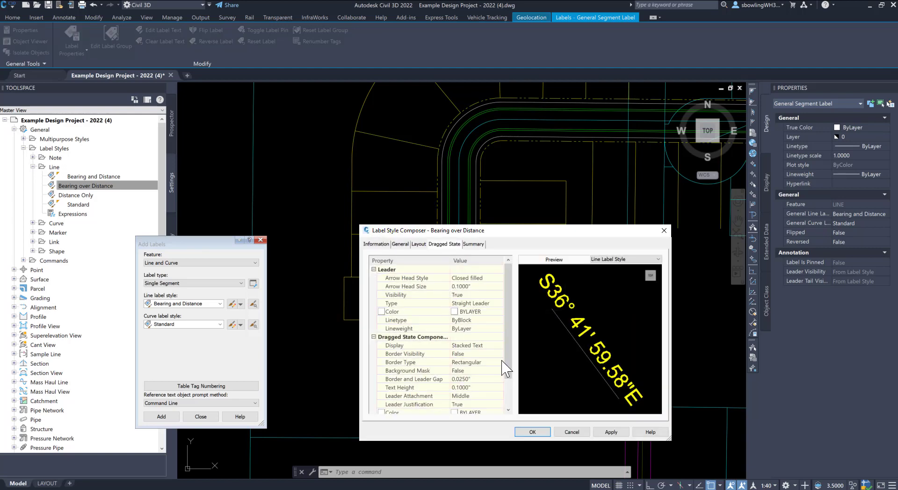
click(421, 246)
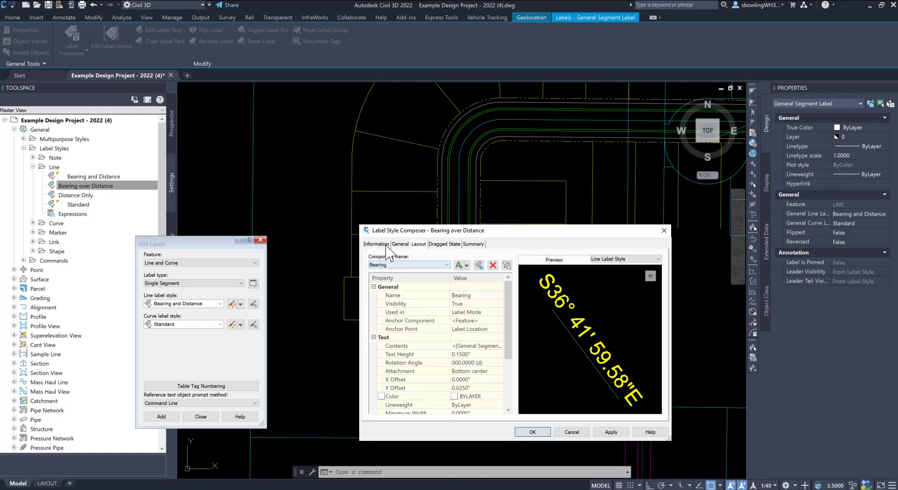
click(385, 245)
click(399, 245)
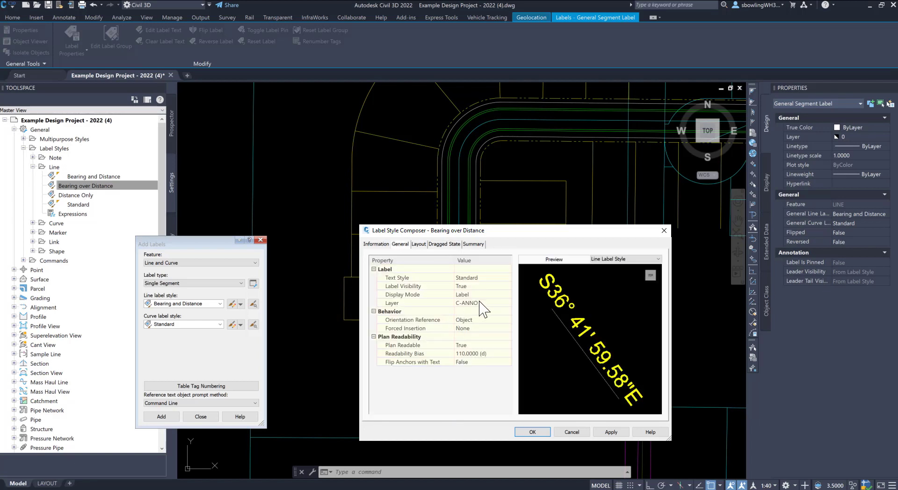
click(419, 245)
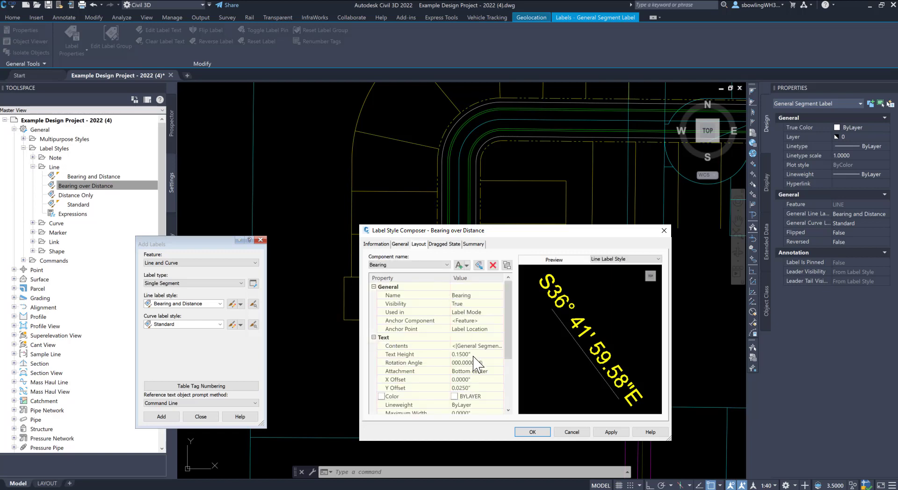
click(413, 264)
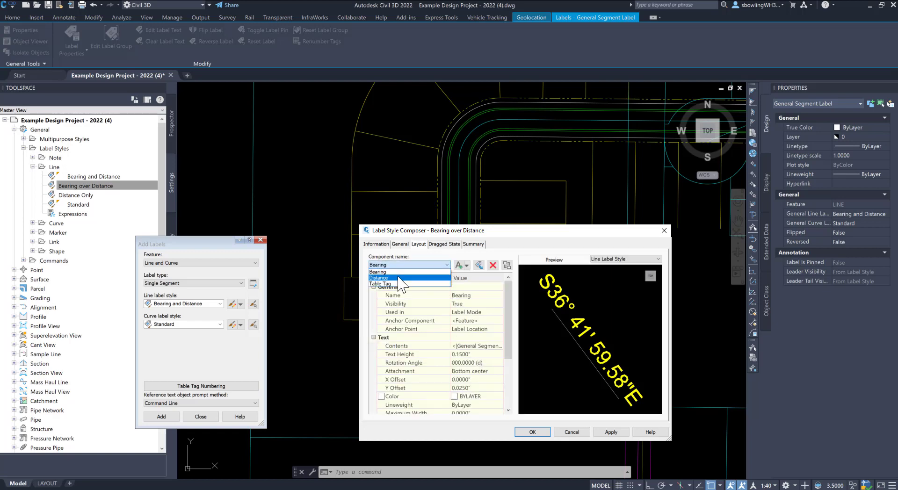
click(403, 272)
click(484, 354)
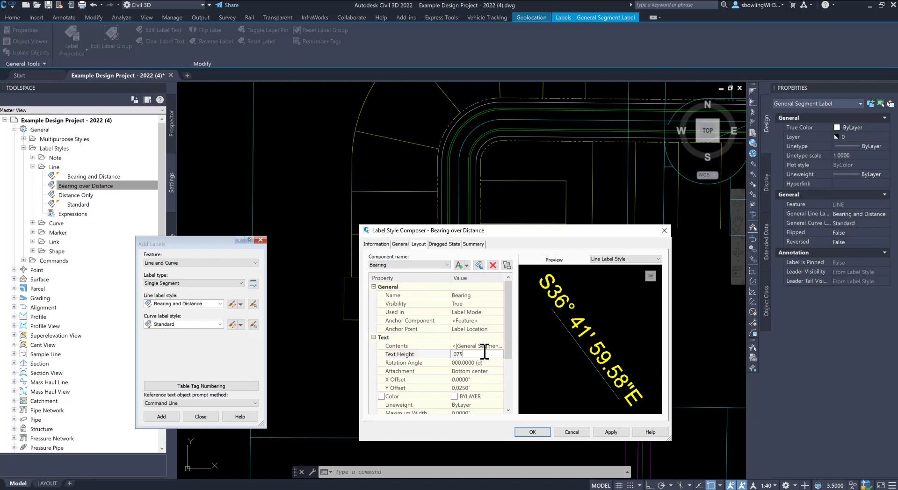
- Set the Distance component's text height to 0.075" in the Bearing over Distance label style
click(402, 265)
click(398, 280)
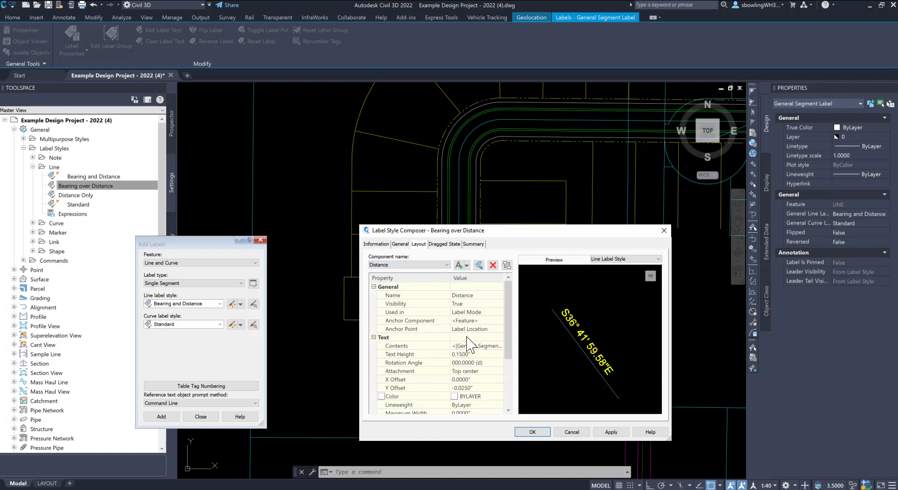
click(473, 354)
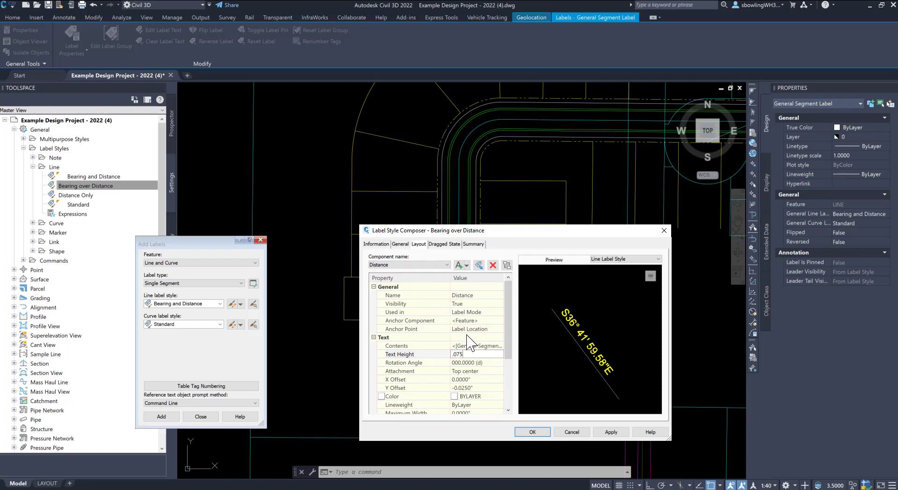
- Set the dragged state text height of the Bearing over Distance style to 0.075" and save the style
click(434, 245)
click(477, 388)
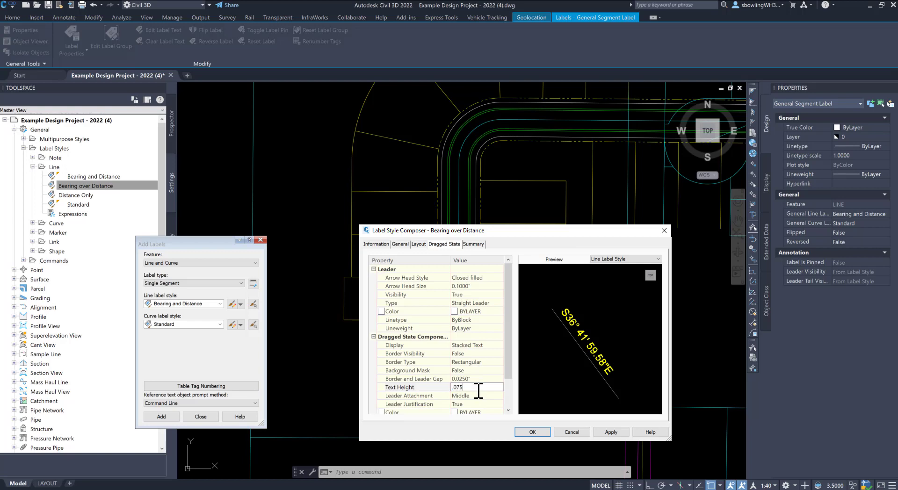
click(611, 432)
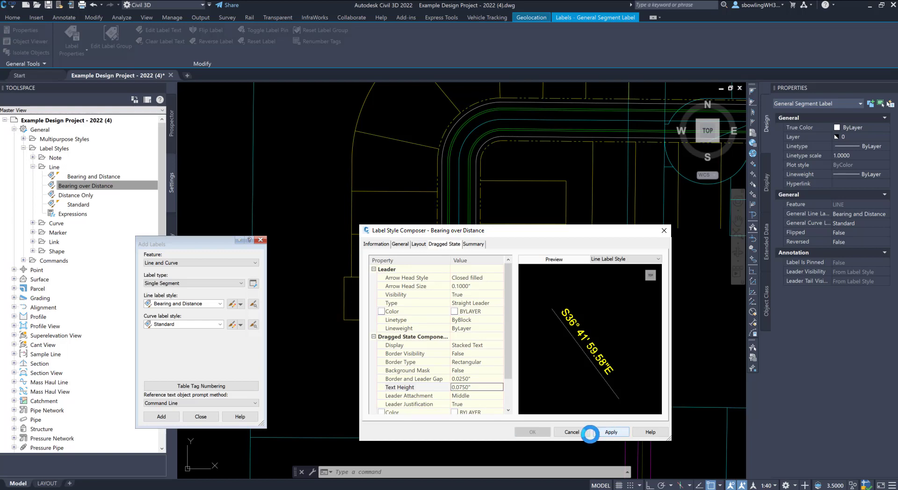
click(533, 432)
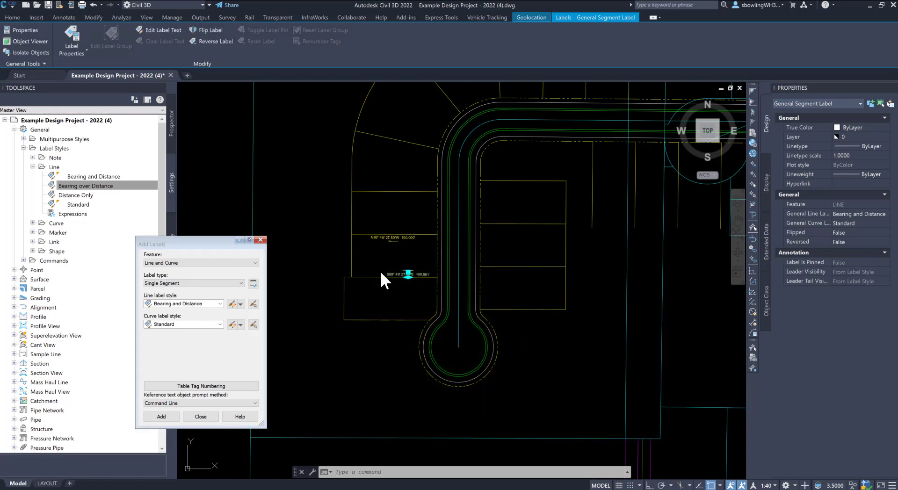
- Move the segment label on the upper labelled lot line from layer 0 to the C-ANNO layer
key(Escape)
click(410, 239)
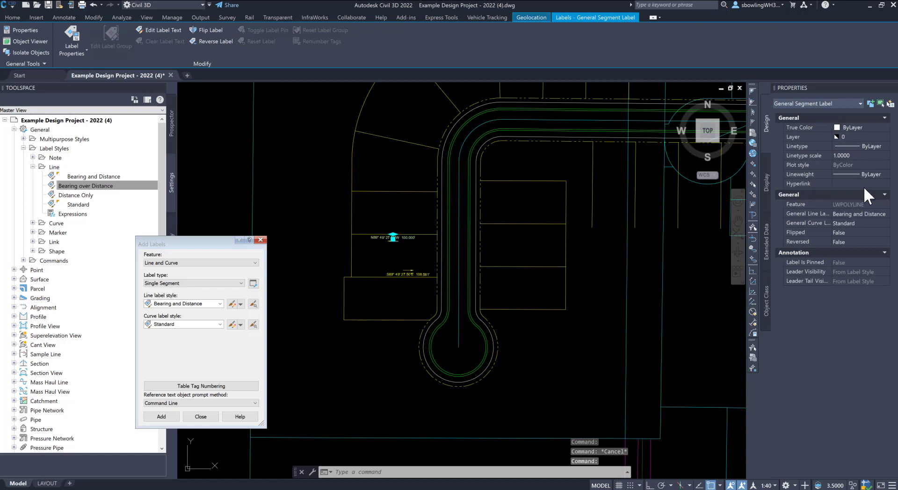
click(847, 136)
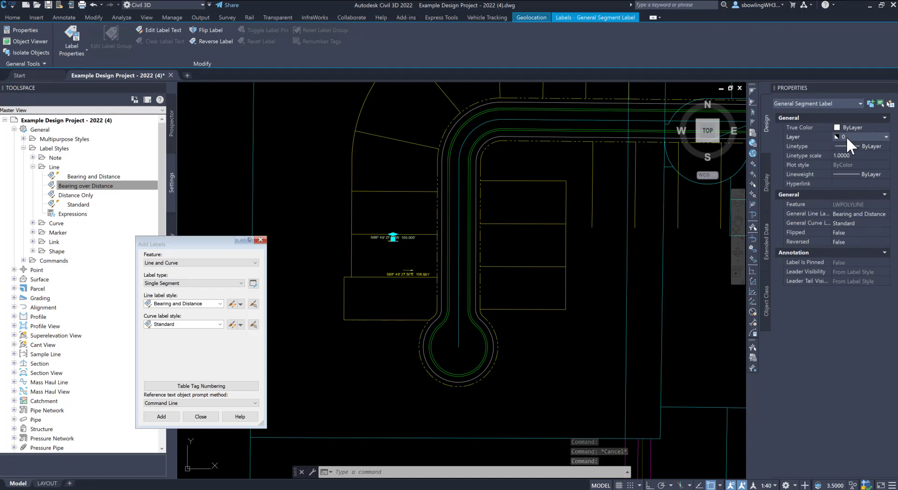
click(846, 137)
key(c)
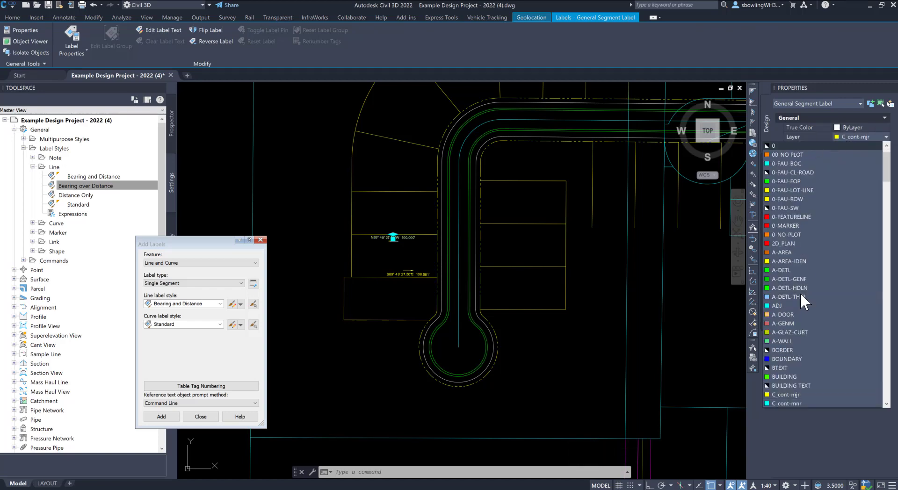
scroll(800, 292, down, 4)
scroll(801, 294, down, 2)
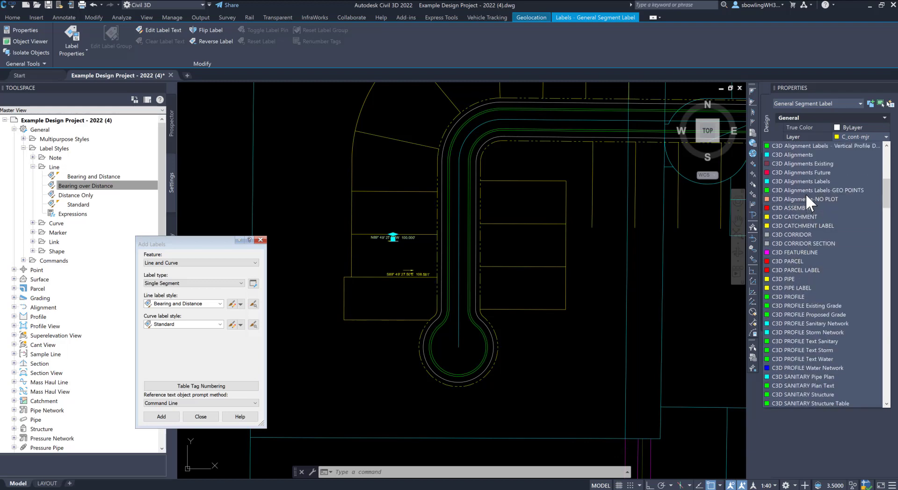
scroll(795, 184, down, 2)
scroll(795, 184, up, 1)
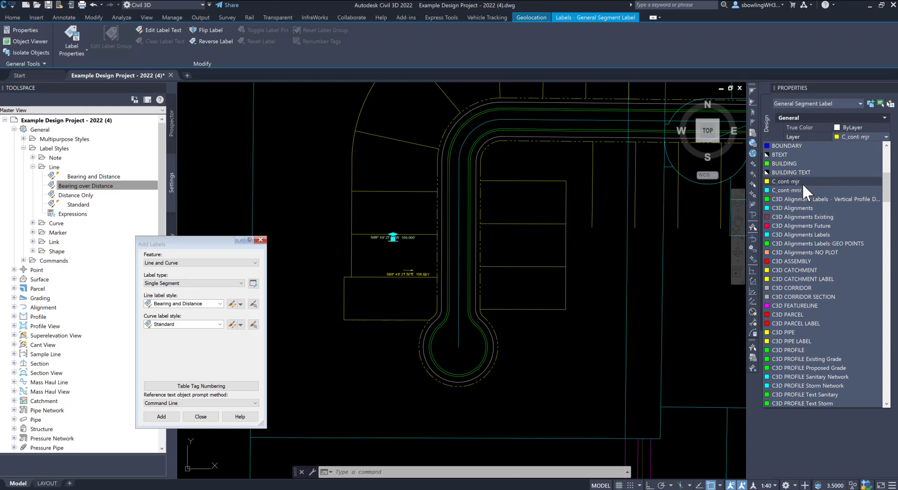
scroll(796, 296, down, 2)
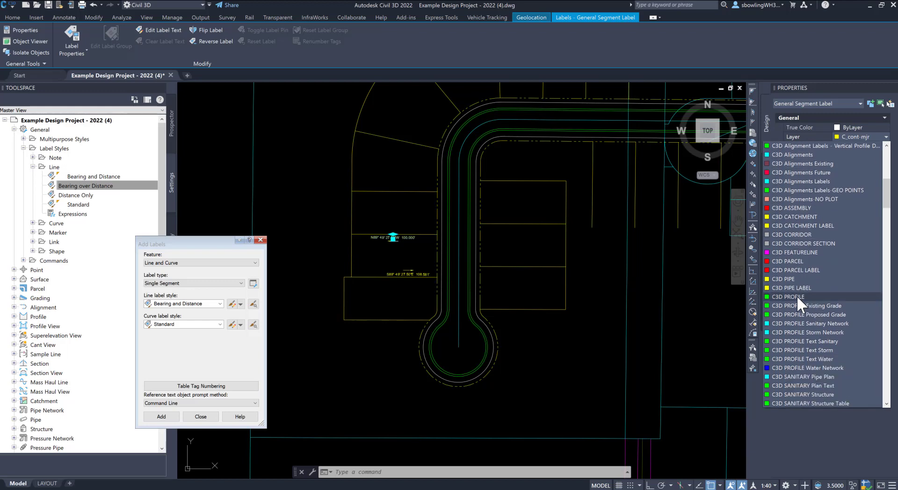
scroll(796, 296, down, 5)
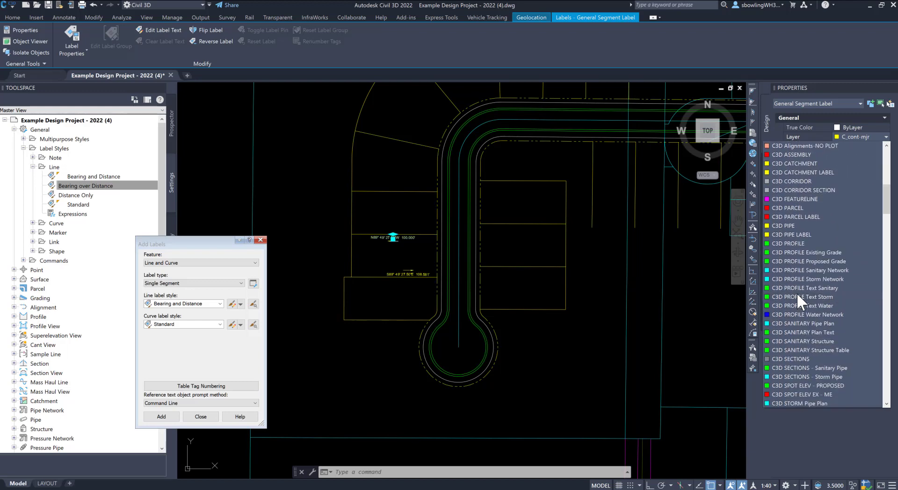
scroll(797, 293, down, 3)
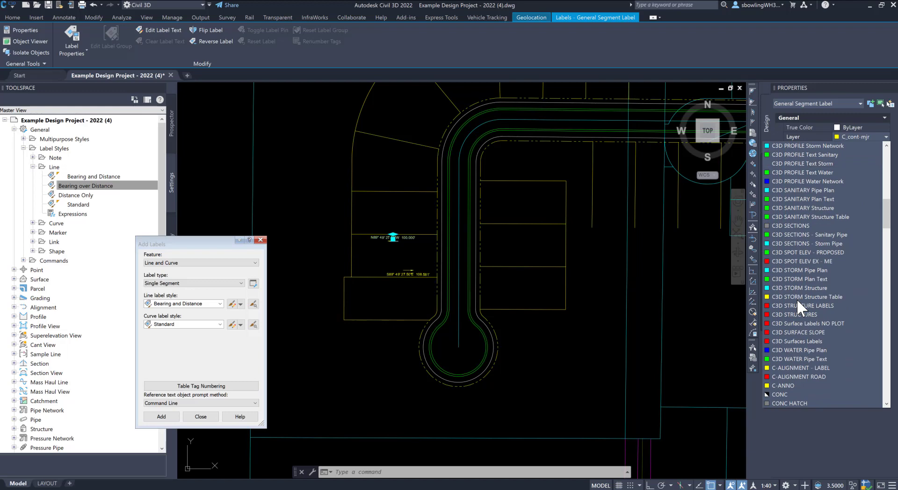
click(785, 384)
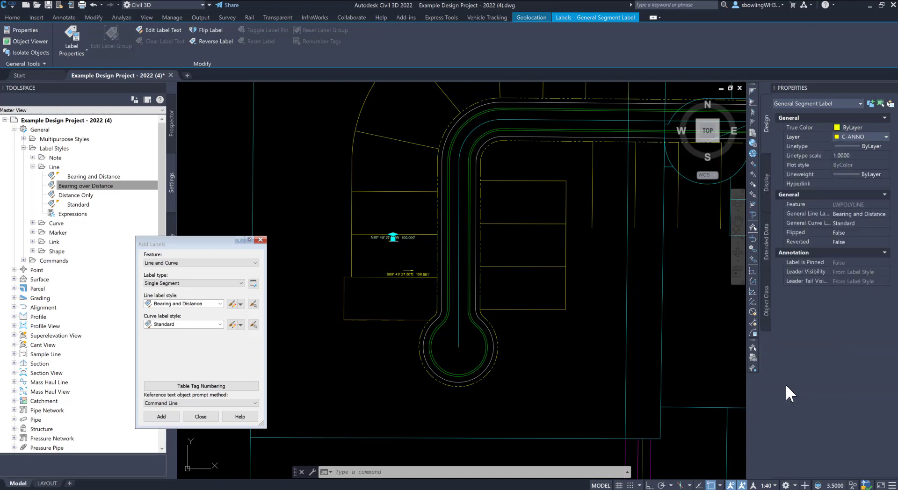
- Change the upper lot line label's general line label style to Bearing over Distance and deselect it
click(874, 216)
click(874, 217)
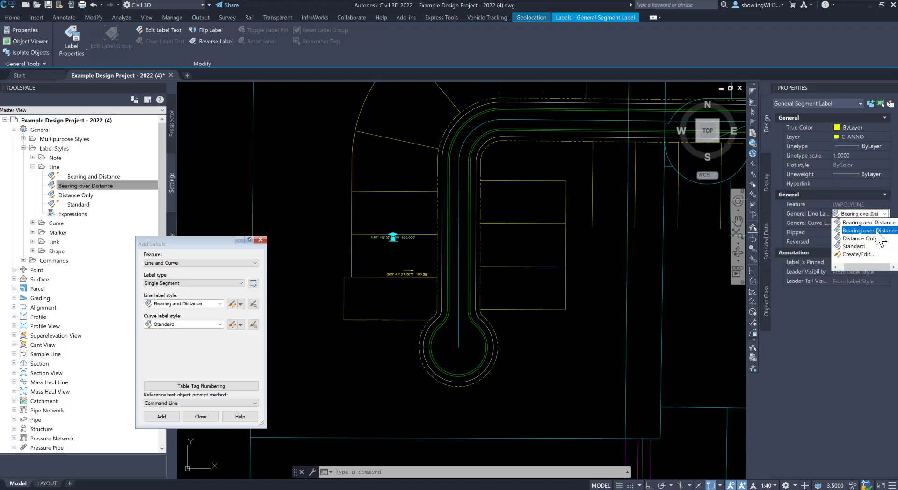
click(871, 231)
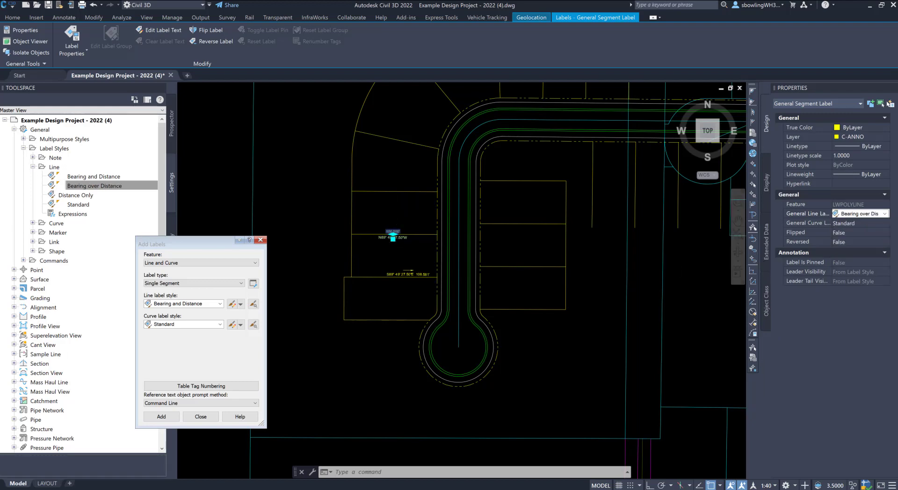
scroll(385, 247, up, 2)
key(Escape)
- Assign the Bearing and Distance label on the lower lot line to the C-ANNO layer and deselect it
click(423, 292)
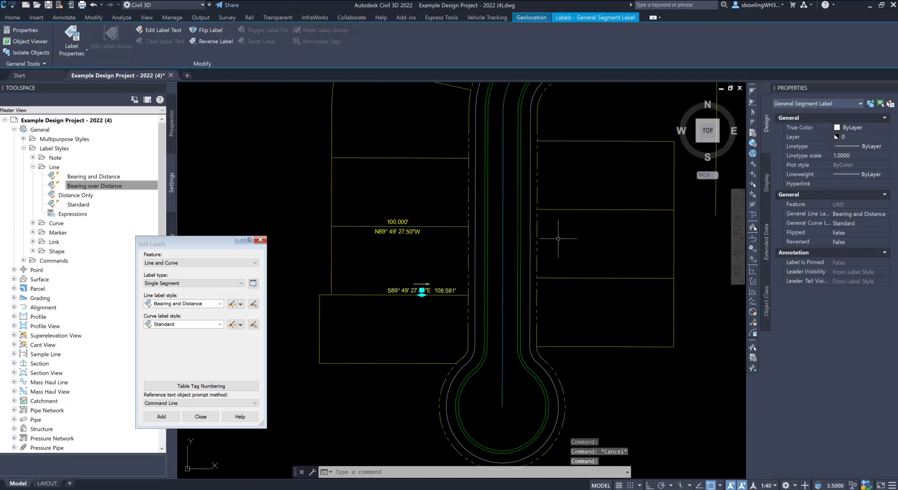
click(858, 137)
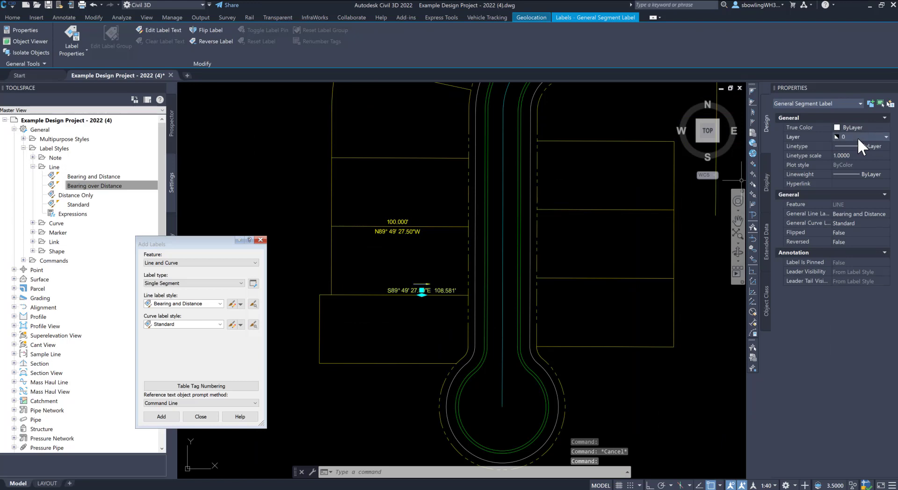
click(858, 137)
key(c)
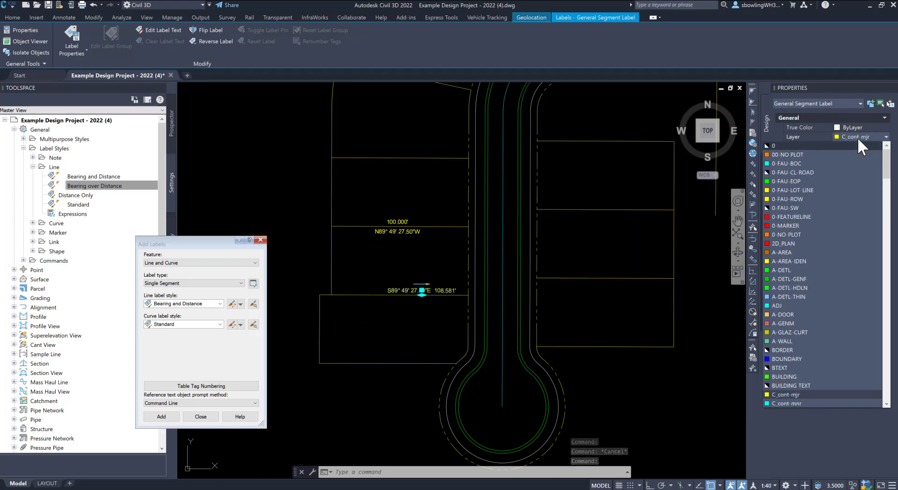
scroll(833, 226, down, 7)
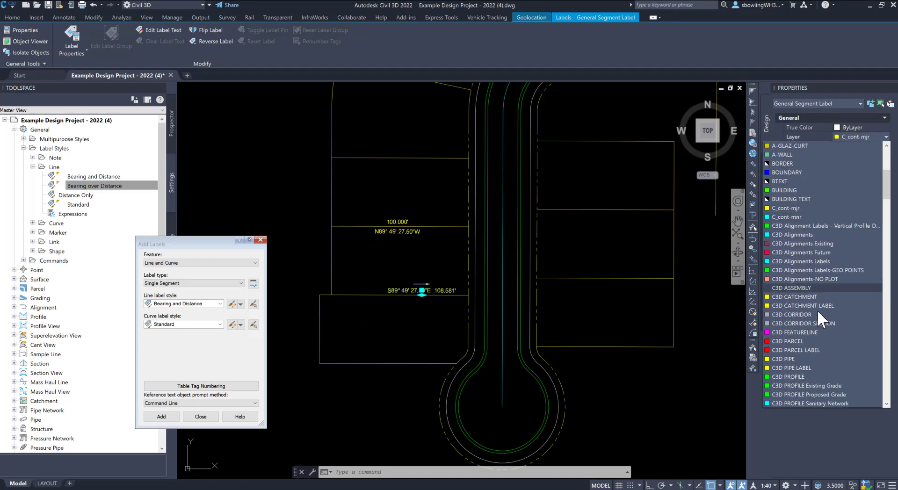
scroll(793, 350, down, 9)
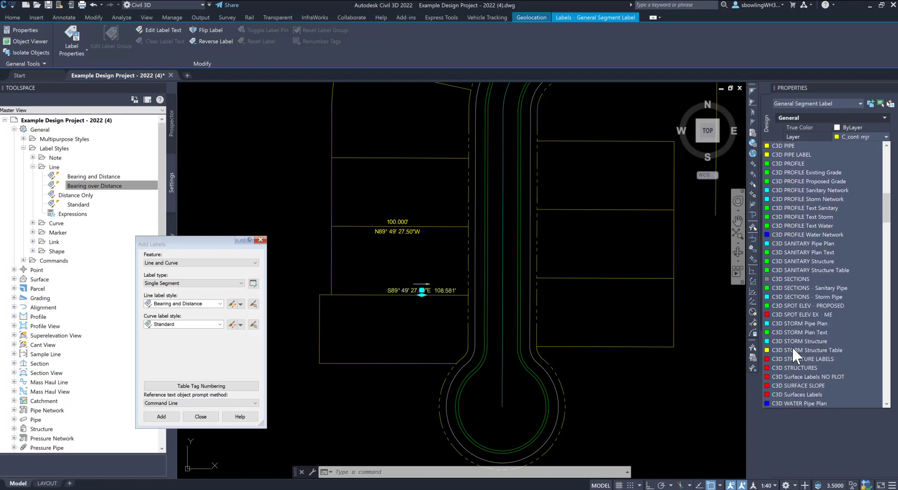
scroll(792, 346, down, 5)
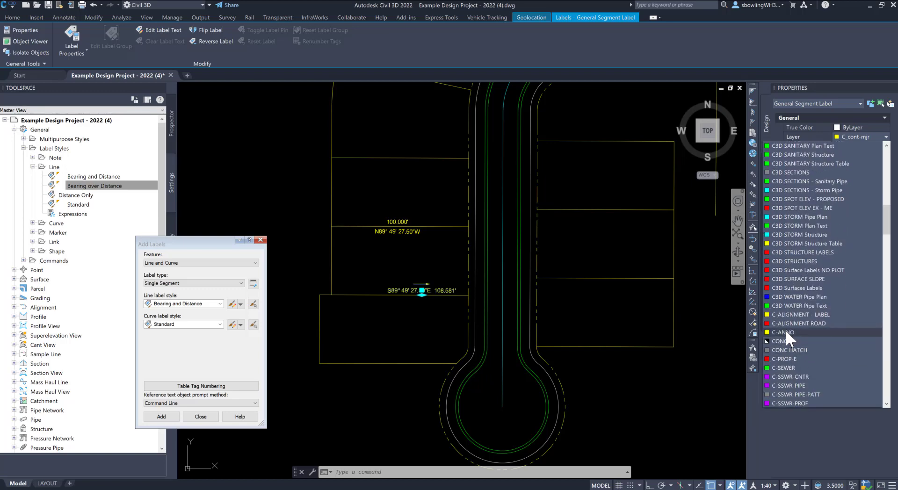
click(785, 330)
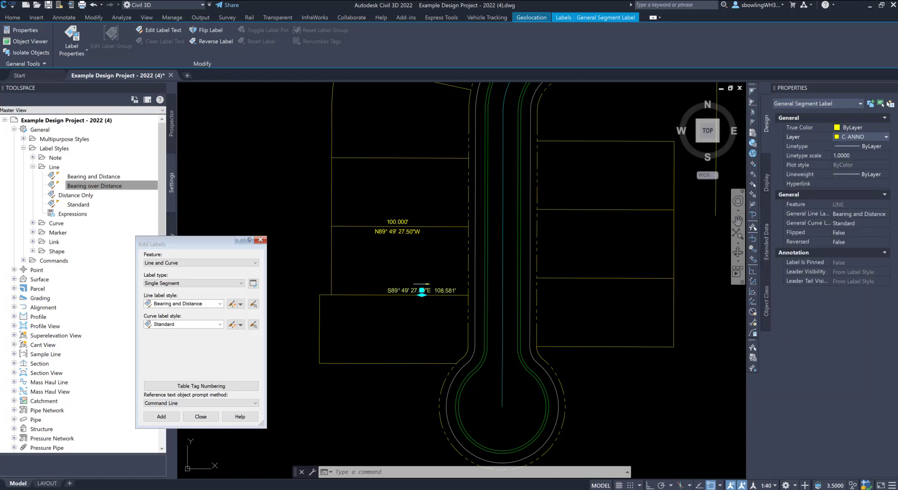
click(423, 291)
key(Escape)
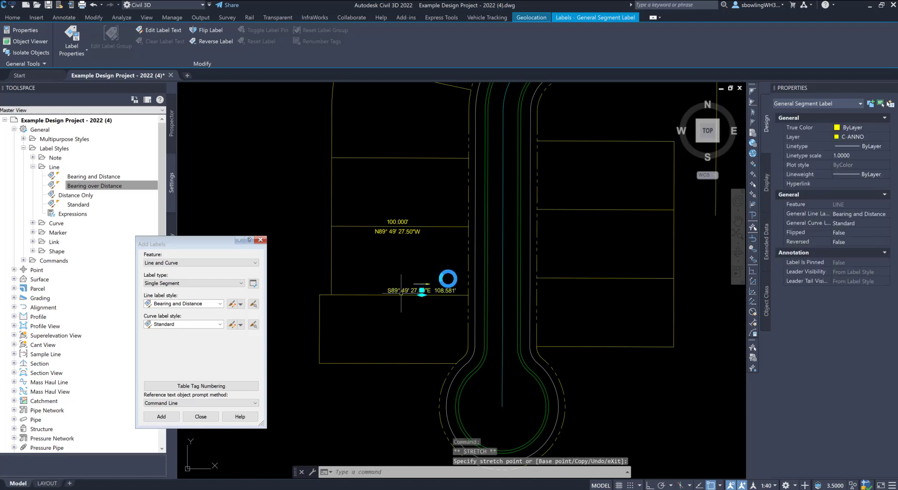
key(Escape)
- Pull the Bearing over Distance label off the upper lot line into its dragged state, just below the line
click(406, 224)
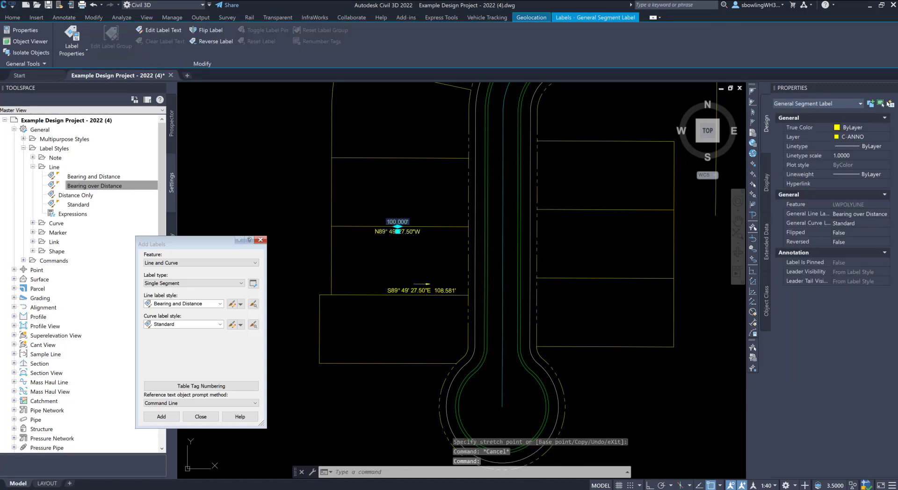
click(398, 229)
click(394, 250)
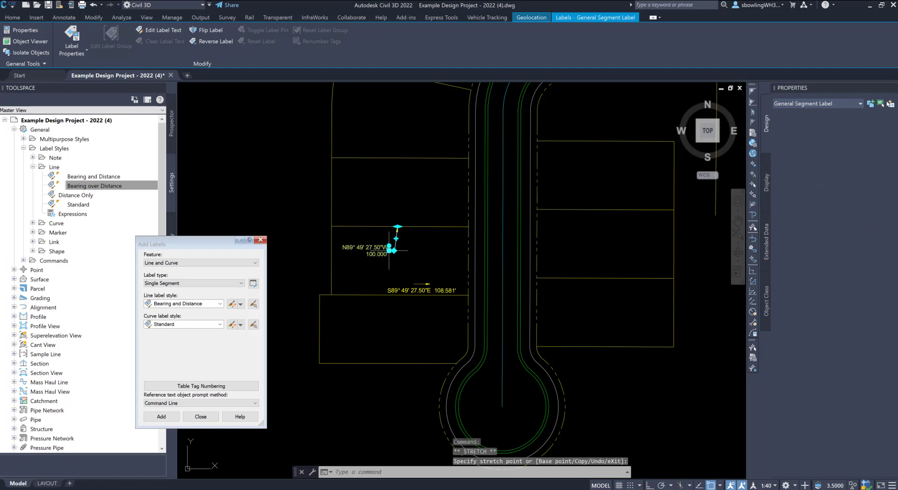
- Pull the Bearing and Distance label below the lower lot line into its dragged state and clear the selection
click(437, 290)
click(422, 295)
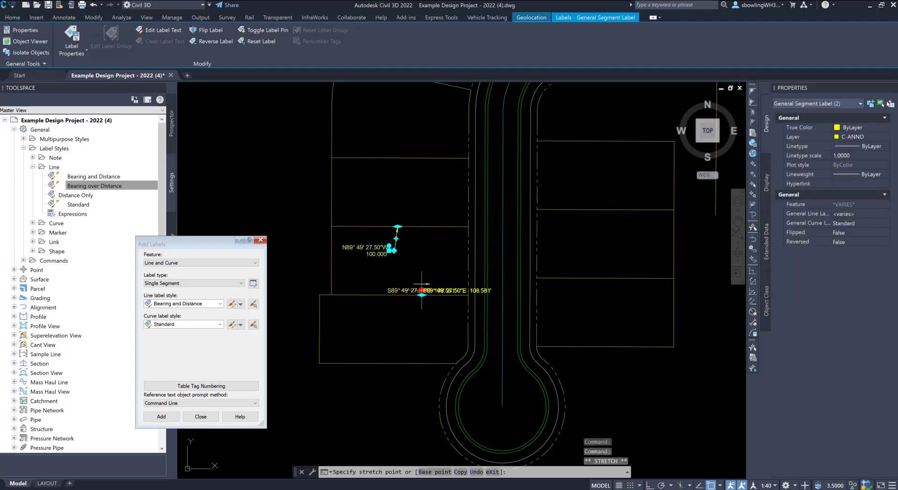
click(403, 306)
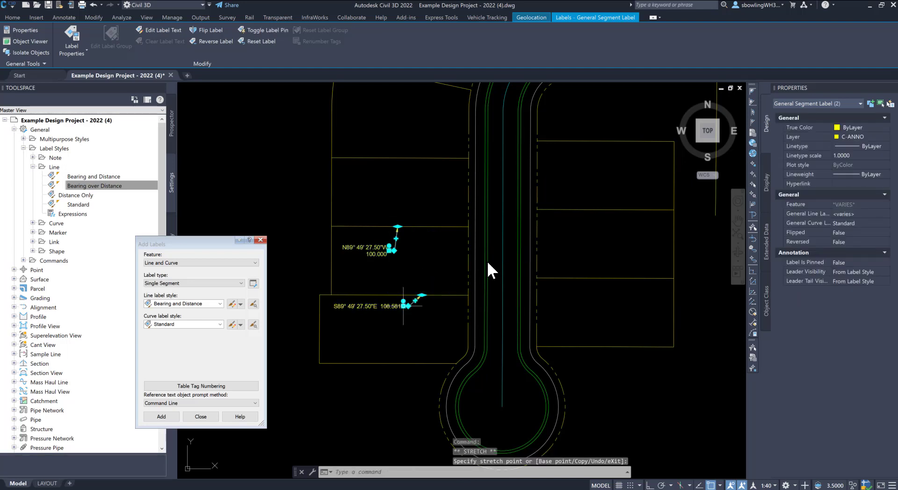
key(Escape)
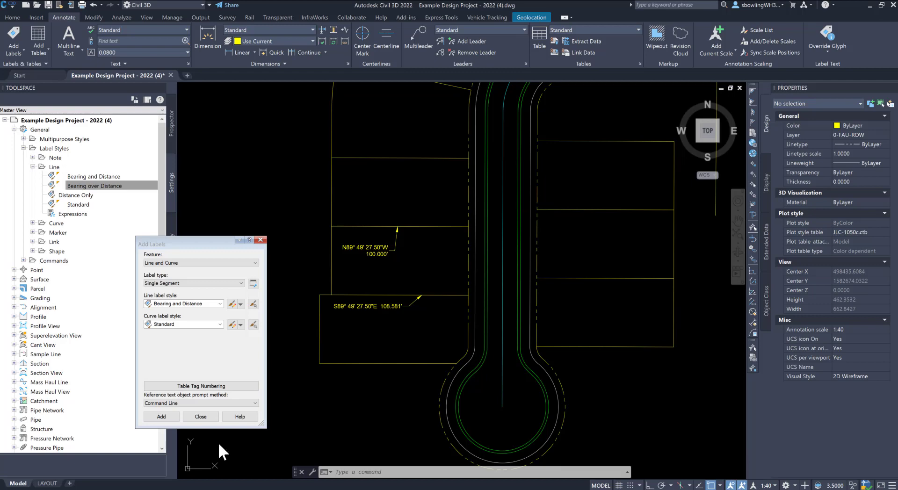
- Switch to the LAYOUT sheet and zoom to its full extents
click(49, 484)
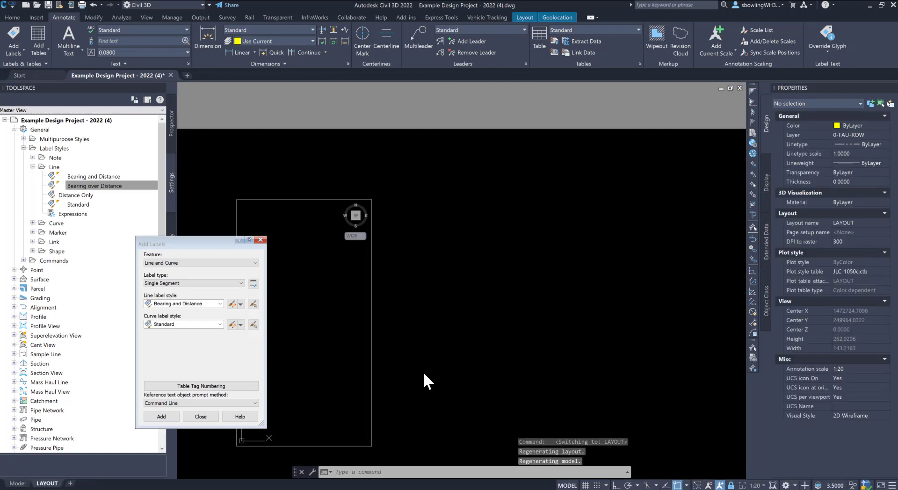
scroll(506, 267, down, 5)
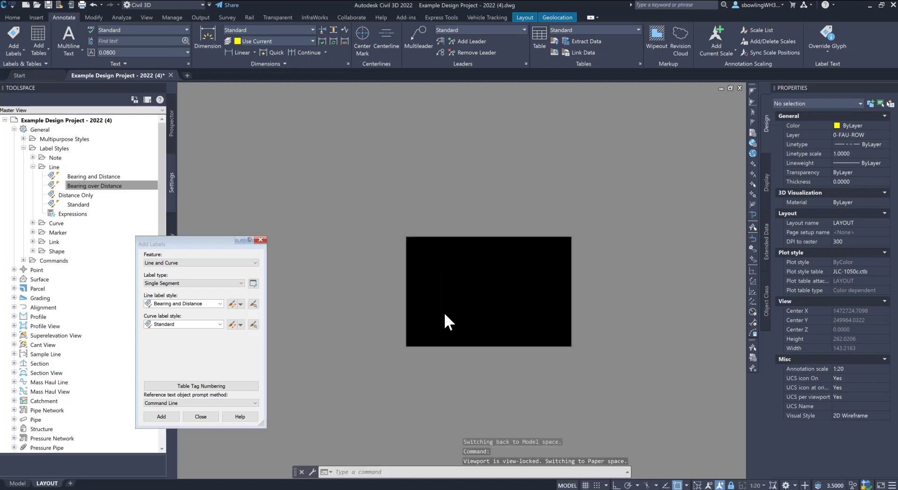
scroll(446, 322, up, 3)
click(484, 249)
click(484, 249)
double_click(487, 234)
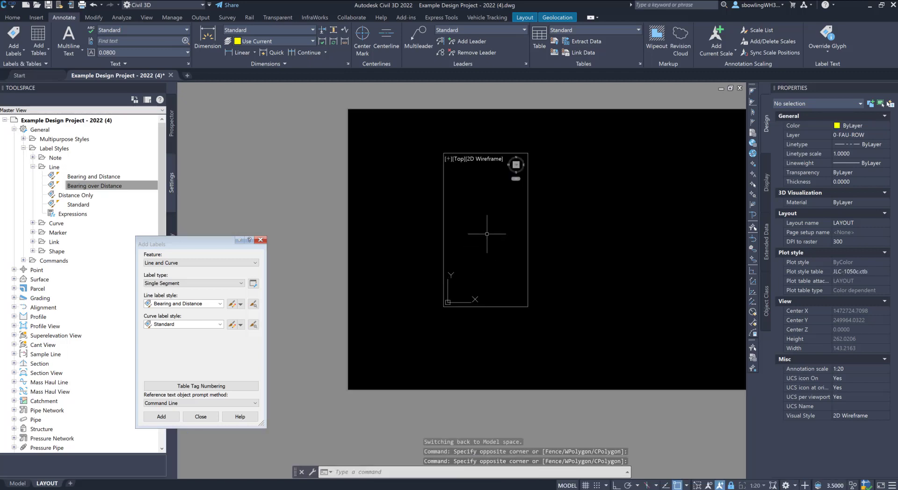
text(z)
key(Return)
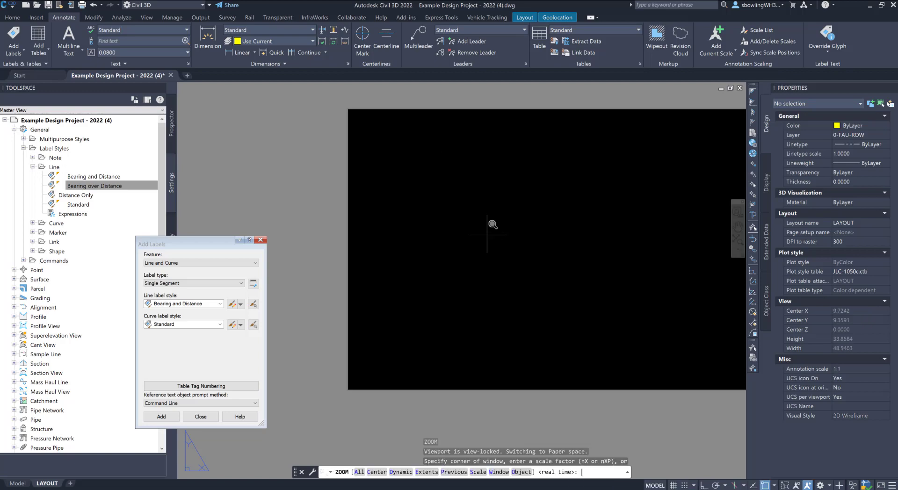
text(e)
key(Return)
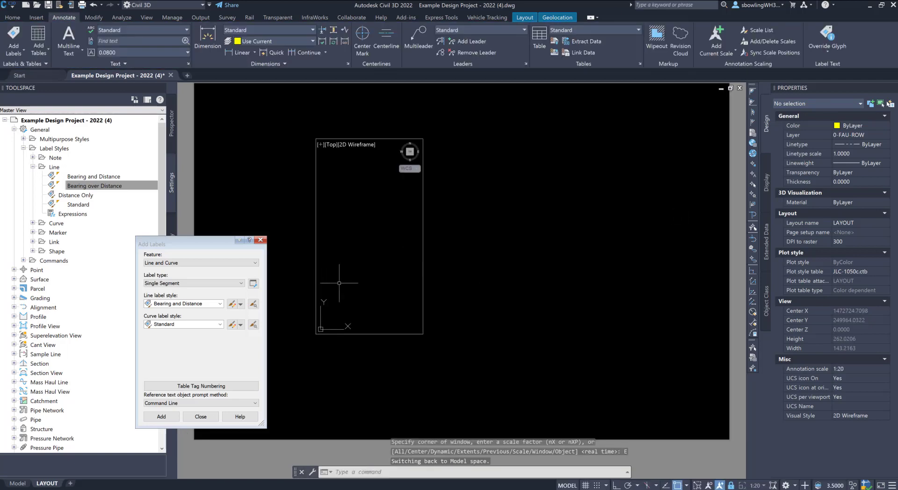
- Activate the sheet's existing viewports in turn to examine what each one displays
scroll(360, 254, down, 2)
click(360, 254)
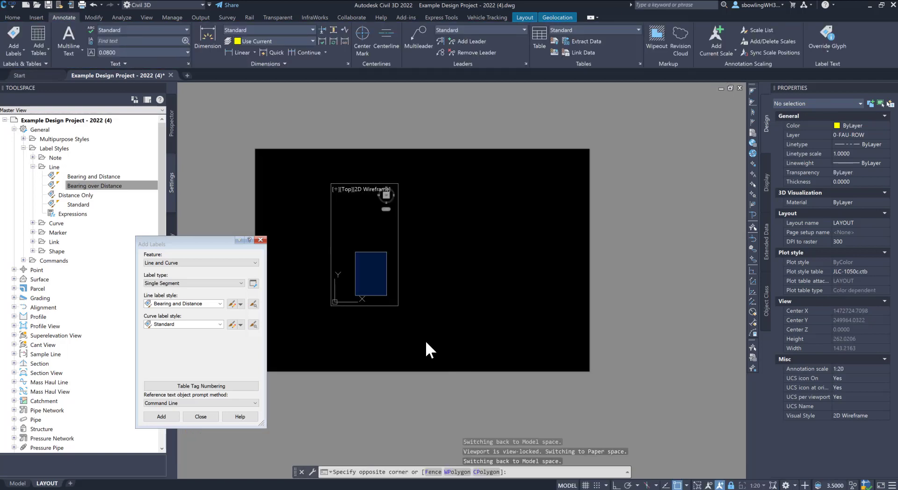
key(Escape)
click(397, 304)
key(Escape)
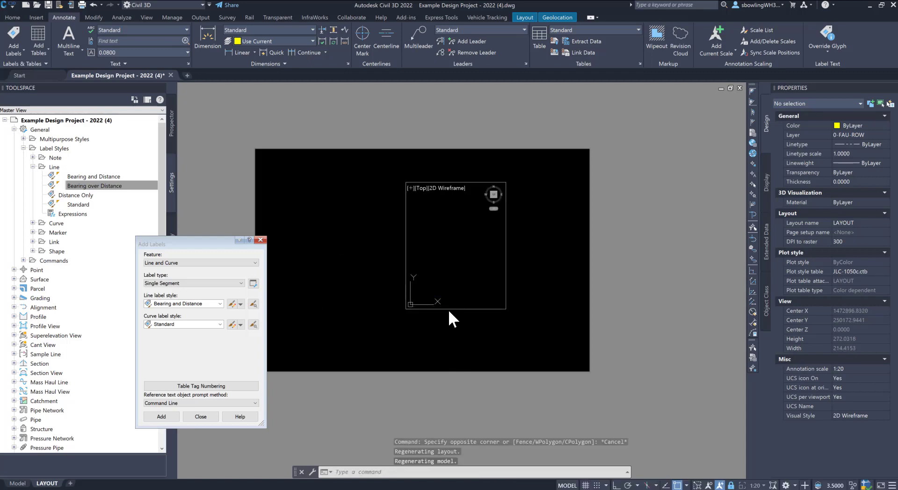
click(450, 335)
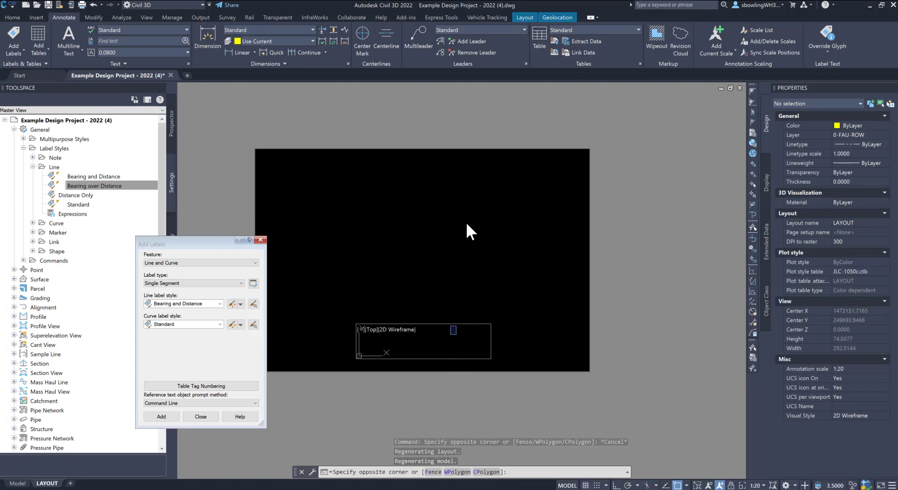
key(Escape)
- Turn on all layers in the C layer filter, close the layer manager and regenerate the drawing
text(la)
key(Return)
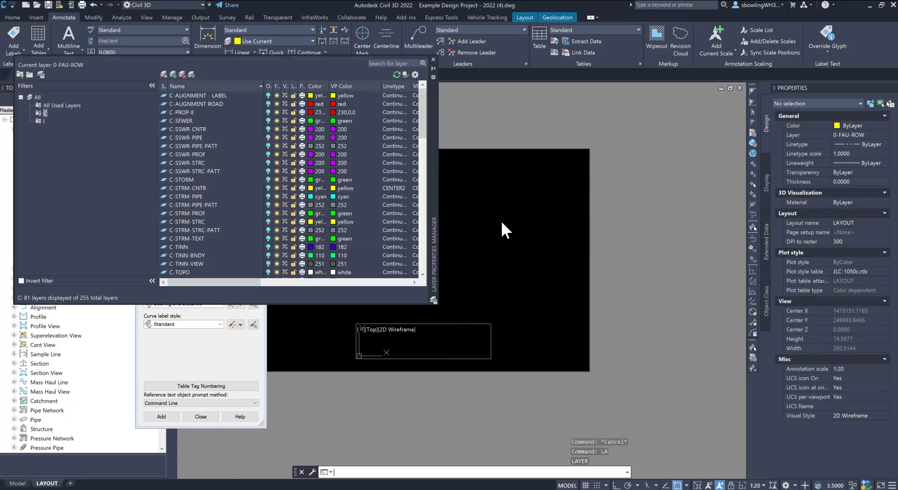
right_click(186, 164)
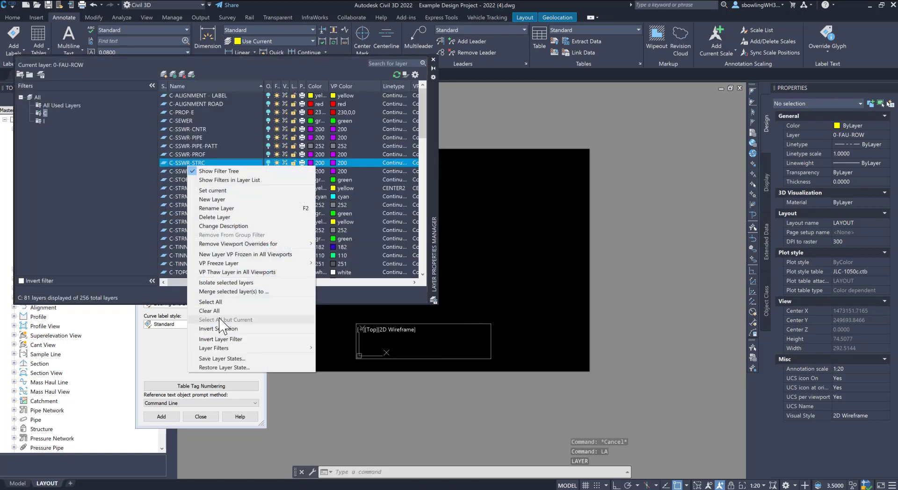
click(236, 300)
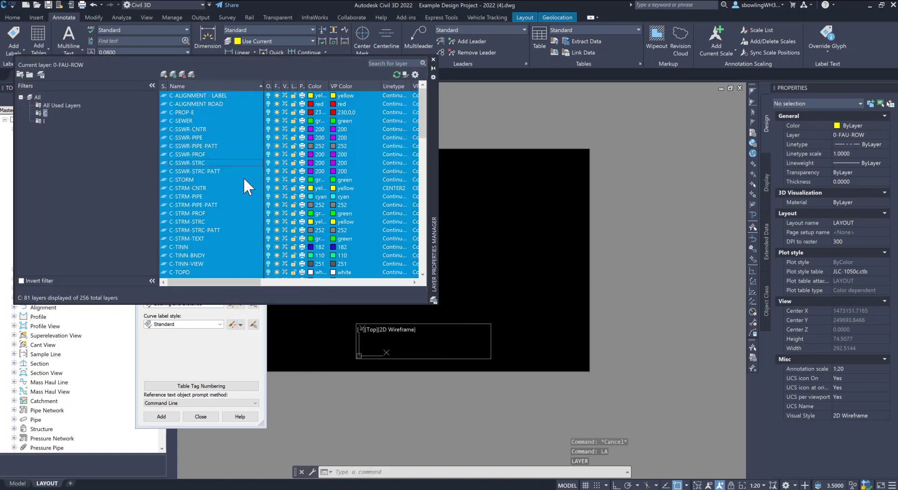
click(268, 168)
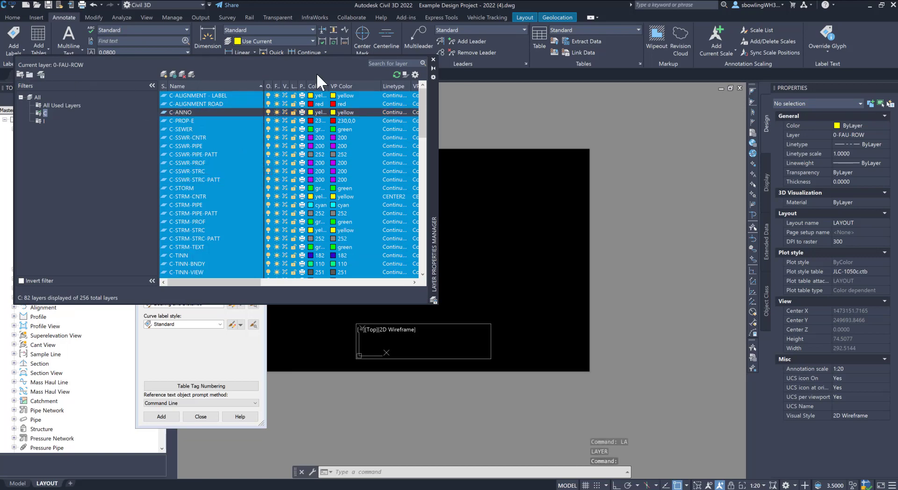
click(434, 60)
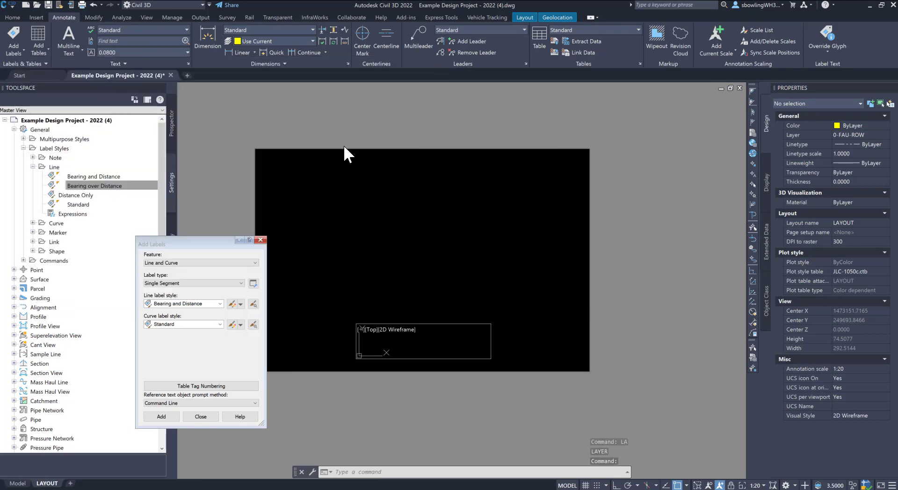
text(REGEN)
key(Return)
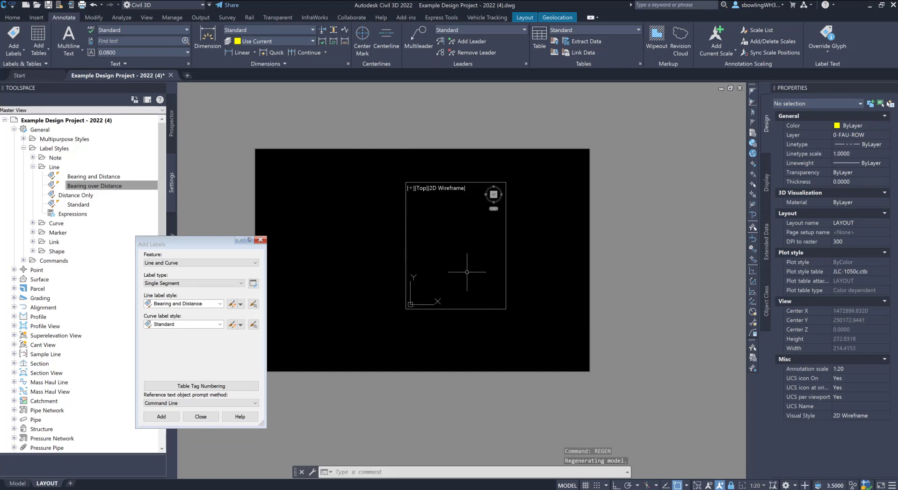
- Return to paper space and try to select the sheet's existing viewports with selection windows
double_click(466, 135)
click(224, 109)
click(582, 372)
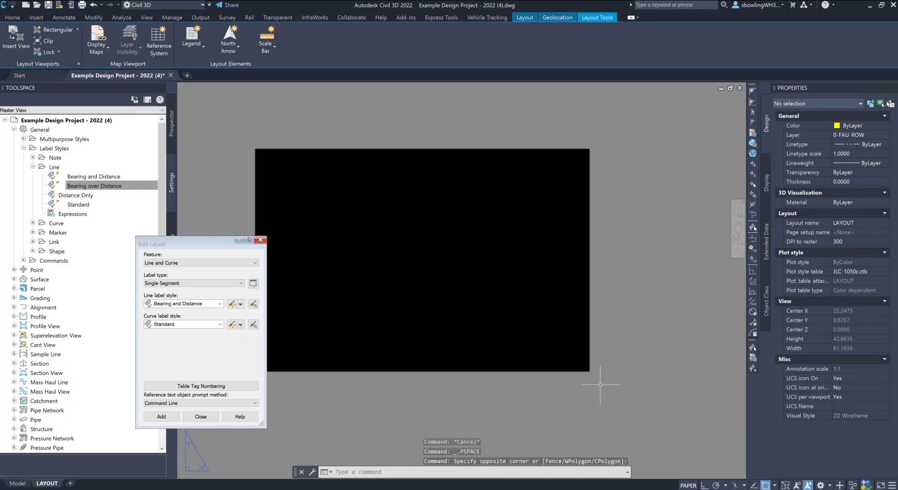
key(Escape)
key(Escape)
click(486, 200)
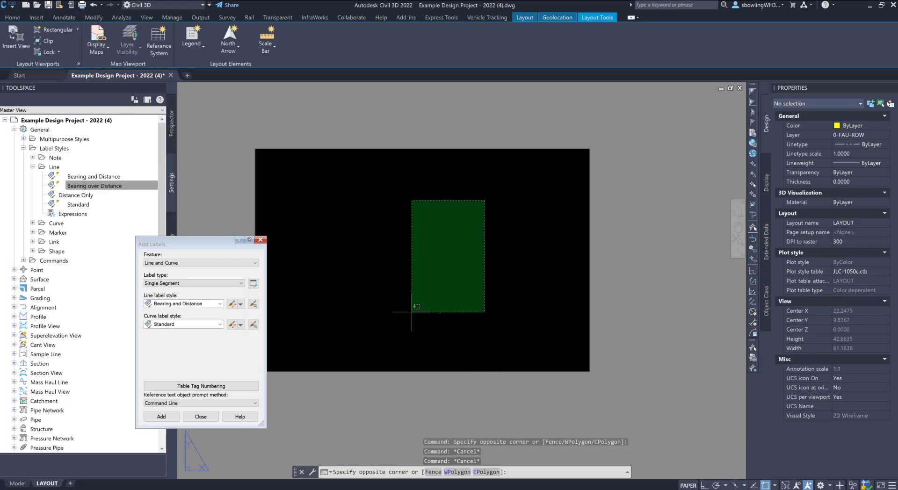
click(393, 331)
click(539, 174)
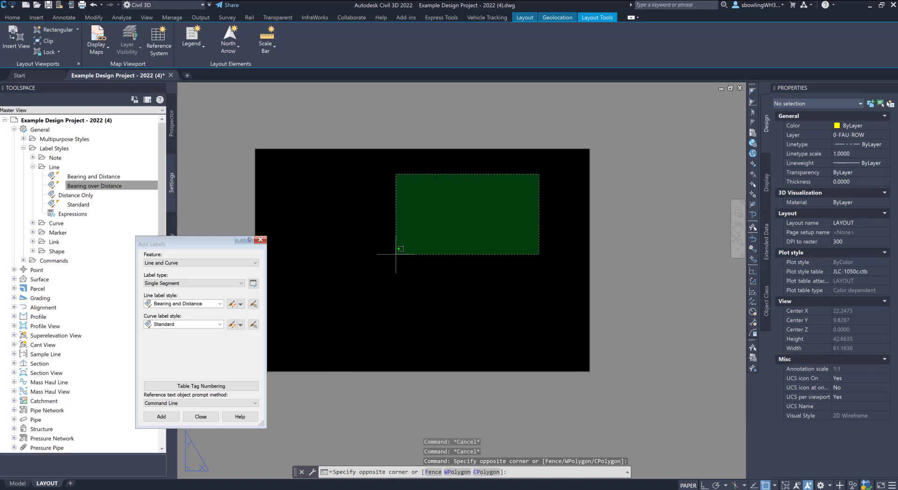
click(312, 338)
click(387, 322)
click(563, 182)
key(Escape)
key(Escape)
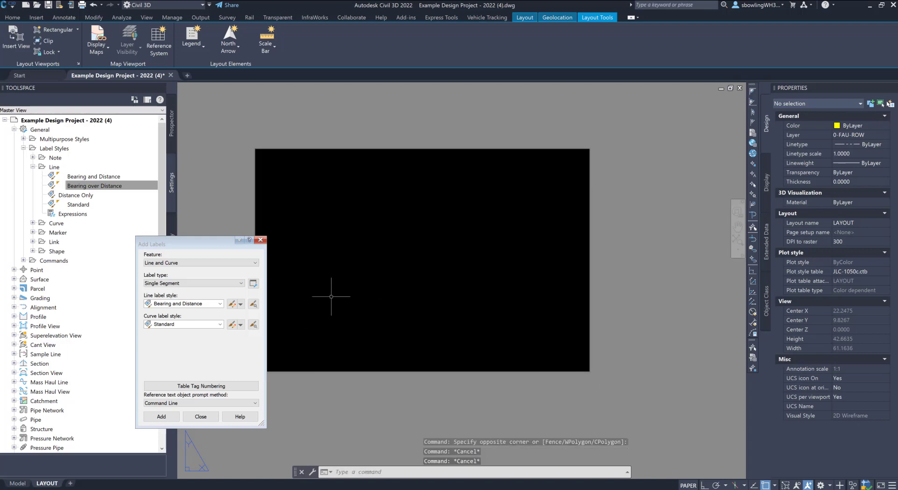
- Create a rectangular viewport about 24 by 18 across the middle of the sheet with MVIEW
text(MVIEW)
key(Return)
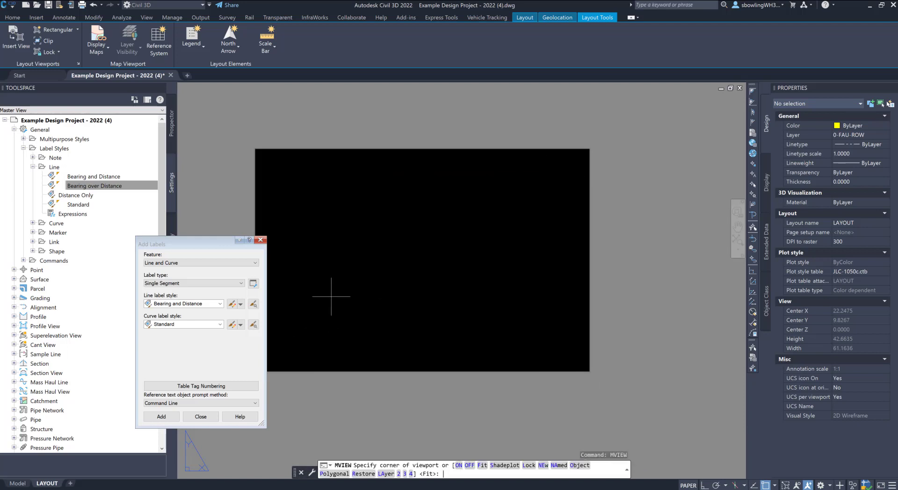
click(308, 182)
click(531, 350)
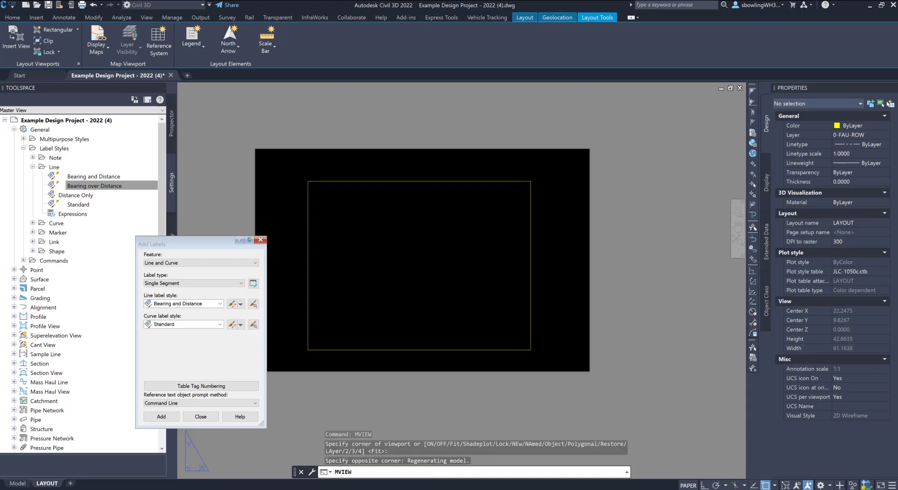
click(448, 271)
scroll(414, 264, up, 2)
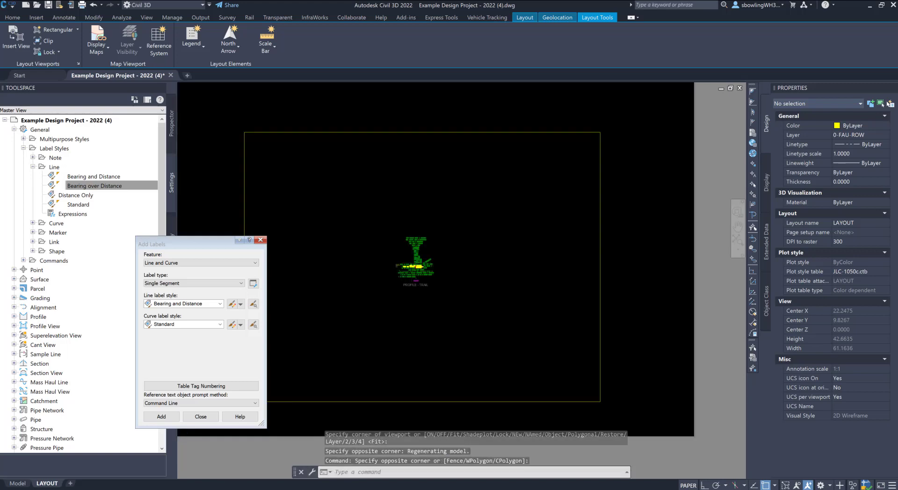
scroll(417, 267, down, 2)
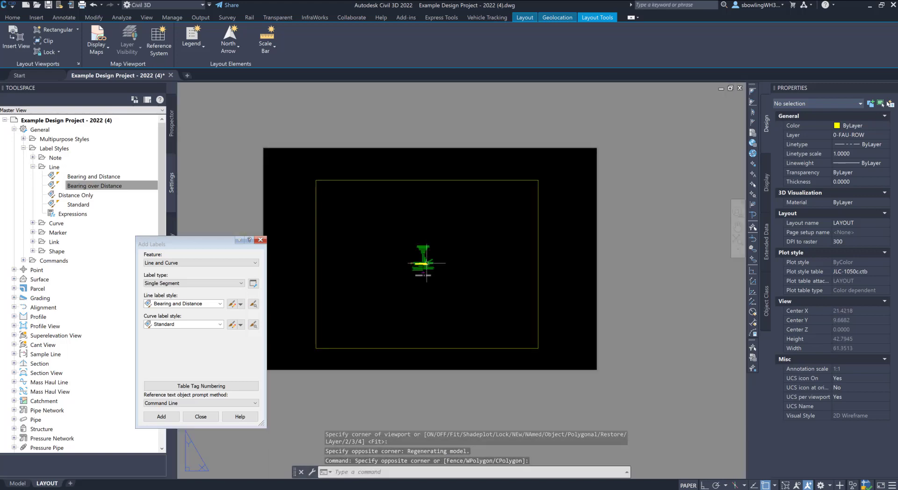
click(479, 308)
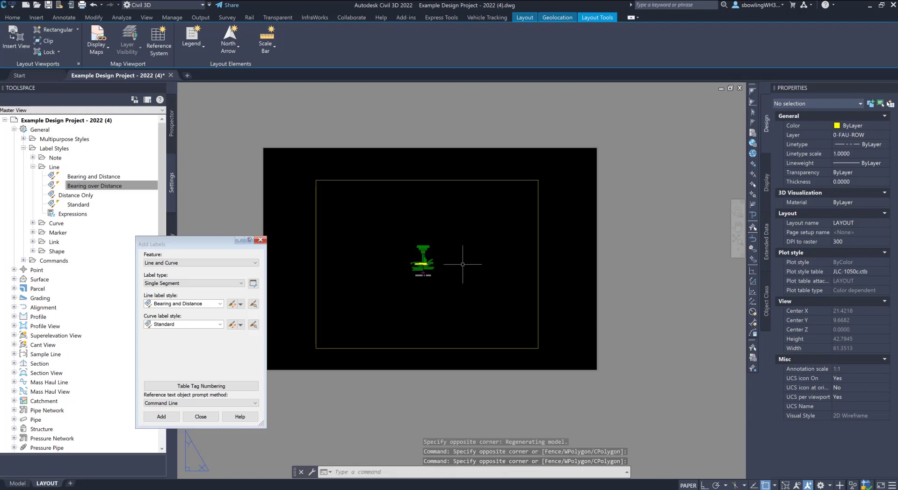
text(z)
key(Return)
text(e)
key(Return)
click(474, 287)
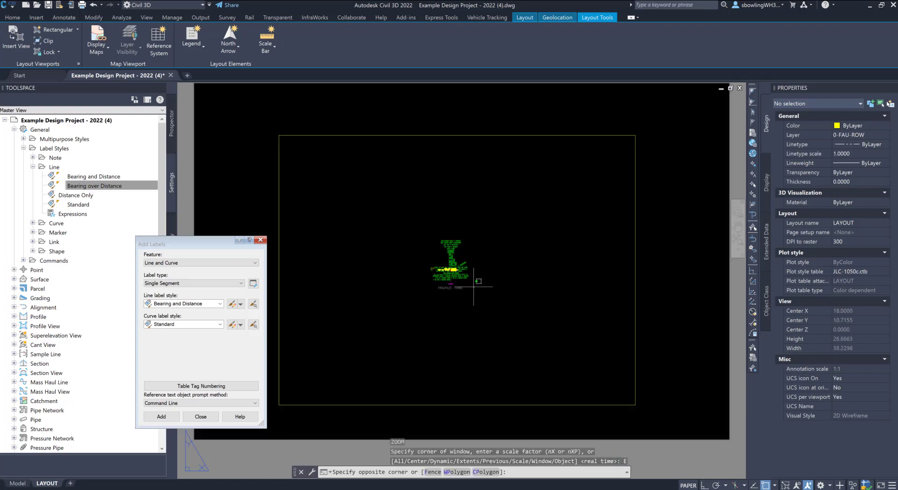
click(475, 286)
- Activate the new viewport and set its scale to 1:20
double_click(515, 258)
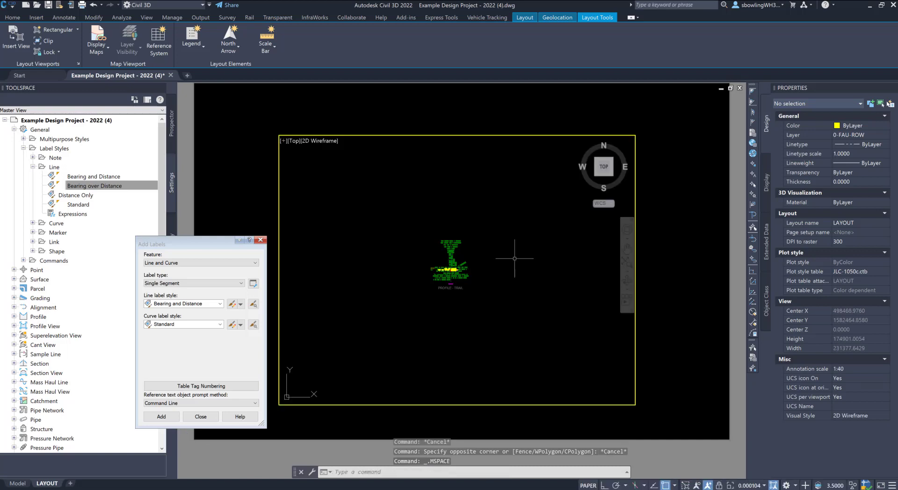
scroll(449, 272, up, 10)
scroll(450, 270, up, 2)
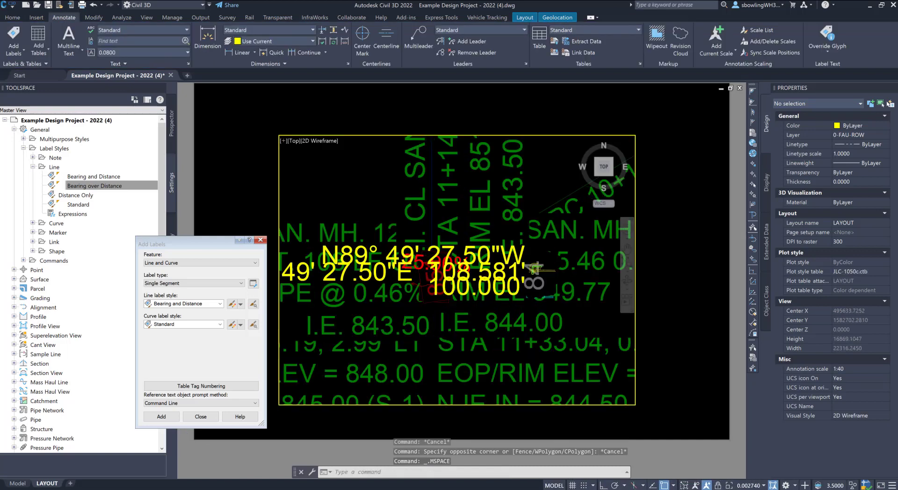
scroll(536, 269, up, 3)
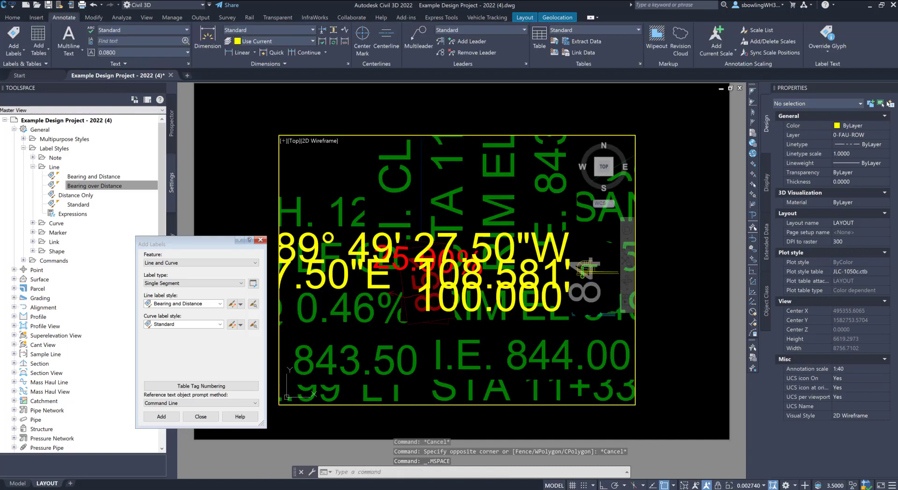
click(762, 485)
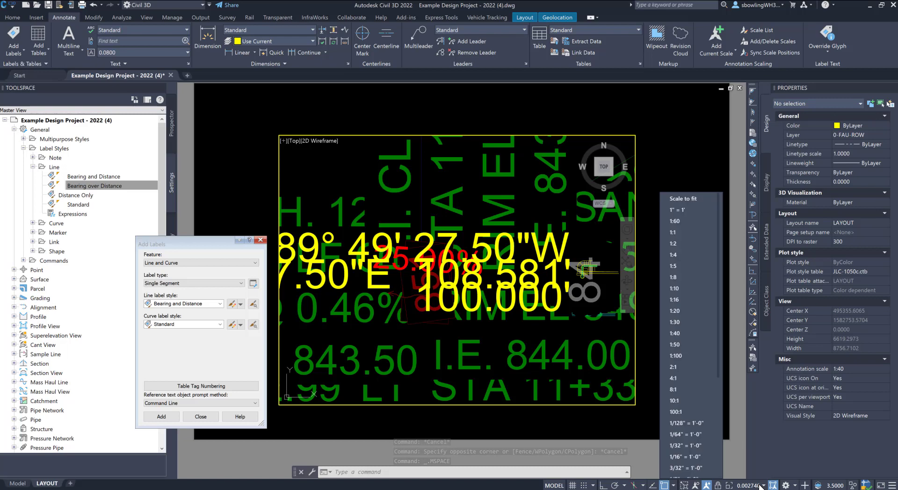
click(687, 311)
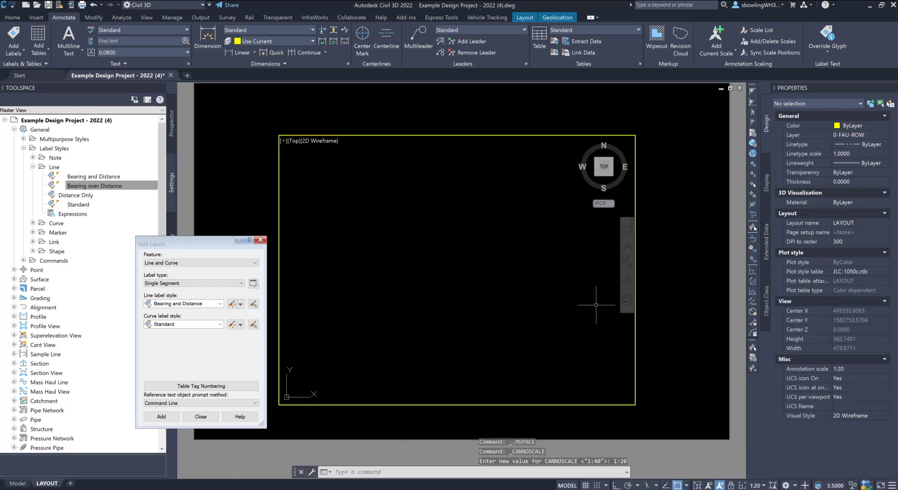
- Frame the labeled cul-de-sac lots in the new viewport at 1:20 scale and return to paper space
scroll(468, 262, down, 5)
scroll(403, 302, down, 5)
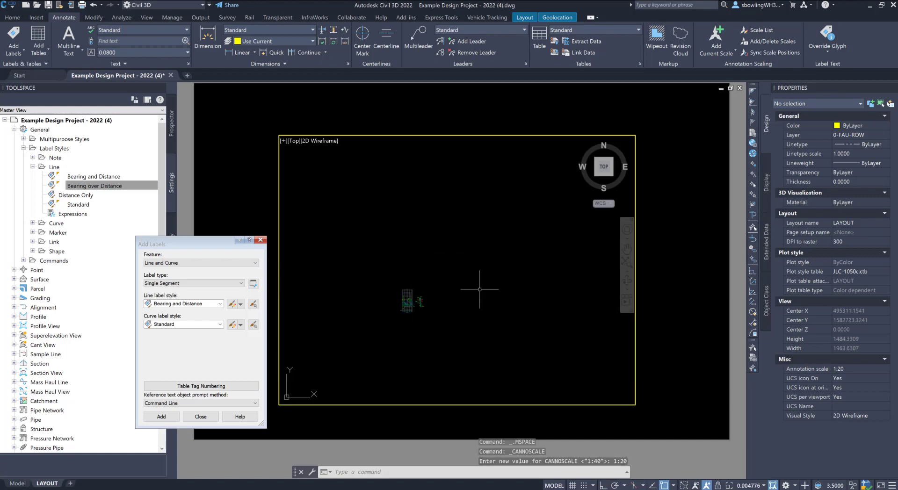
scroll(607, 289, up, 8)
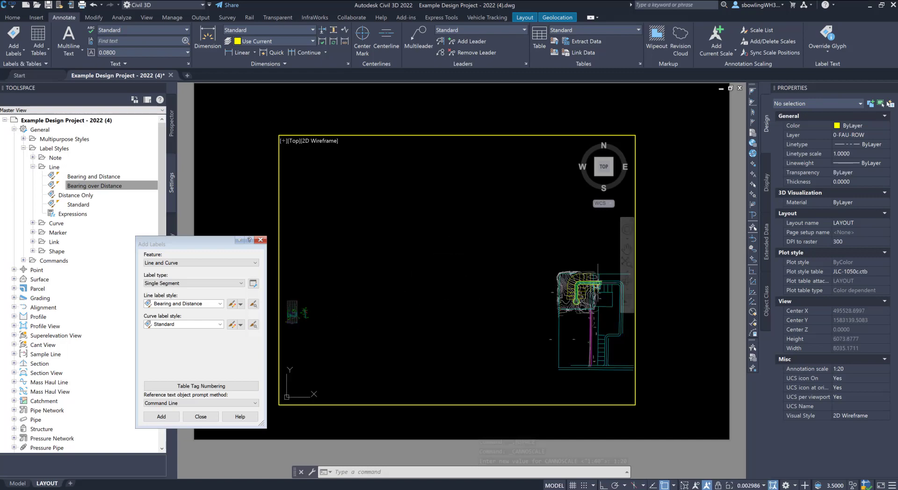
scroll(530, 301, up, 2)
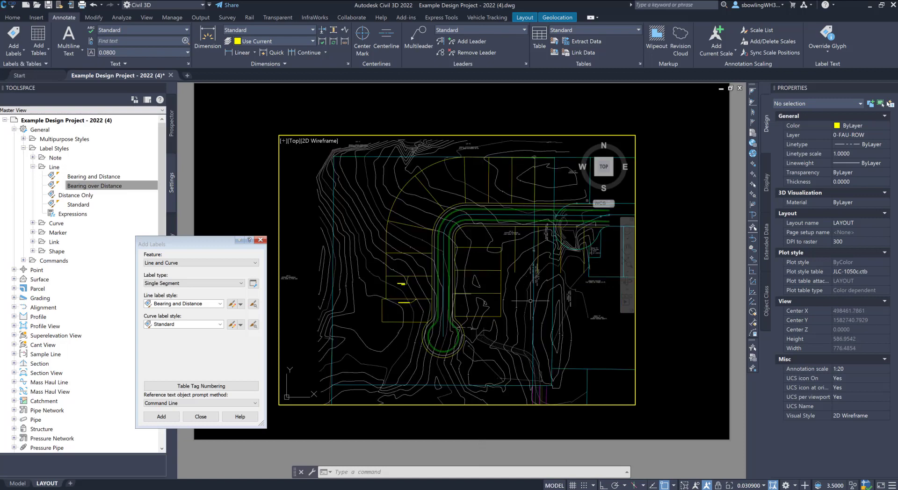
click(757, 487)
click(684, 288)
double_click(479, 123)
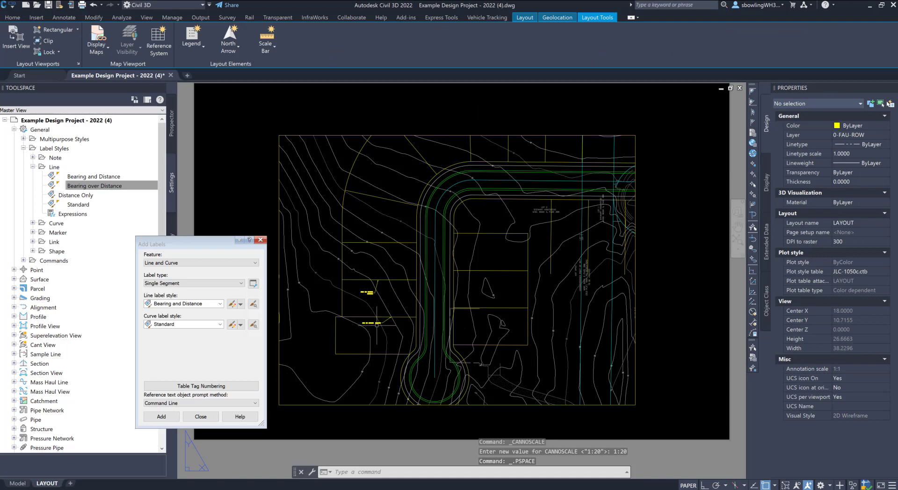
- Check the two lot line labels up close on the sheet, and lock the new viewport's display
scroll(363, 323, up, 5)
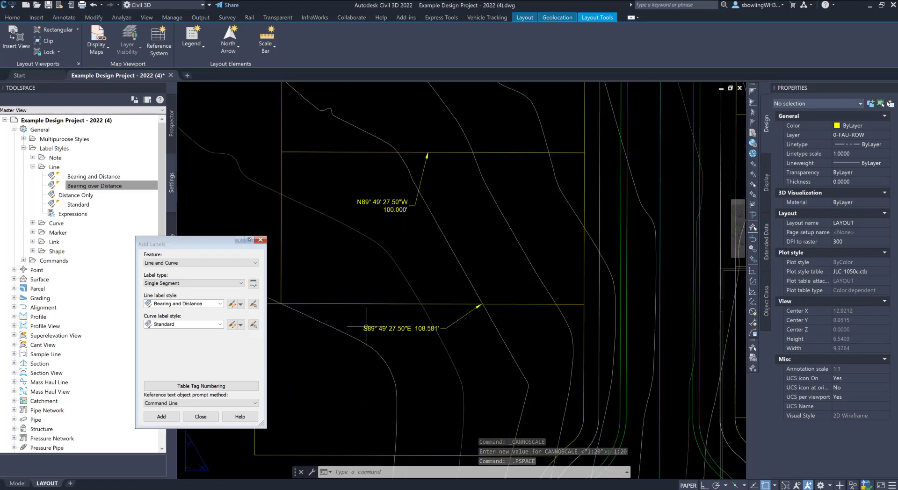
scroll(391, 318, down, 5)
click(377, 403)
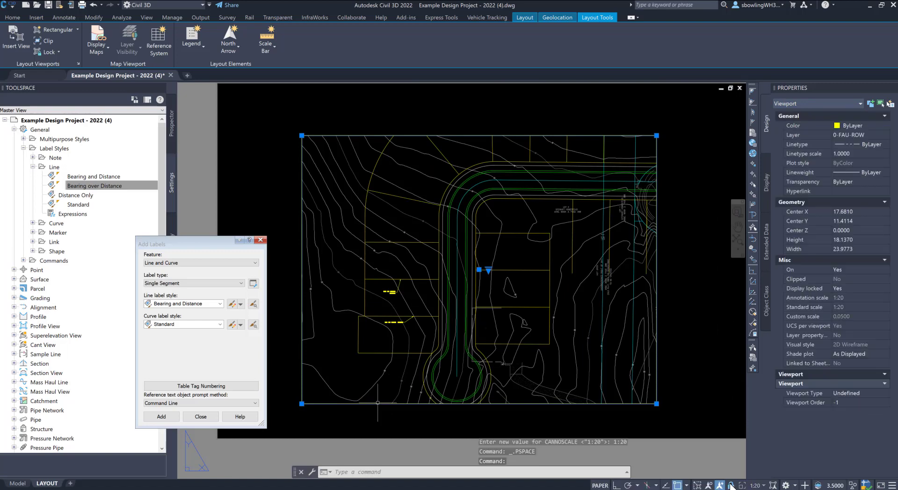
- Measure the text height of the lower lot line label on the sheet with an aligned dimension
click(69, 15)
click(254, 52)
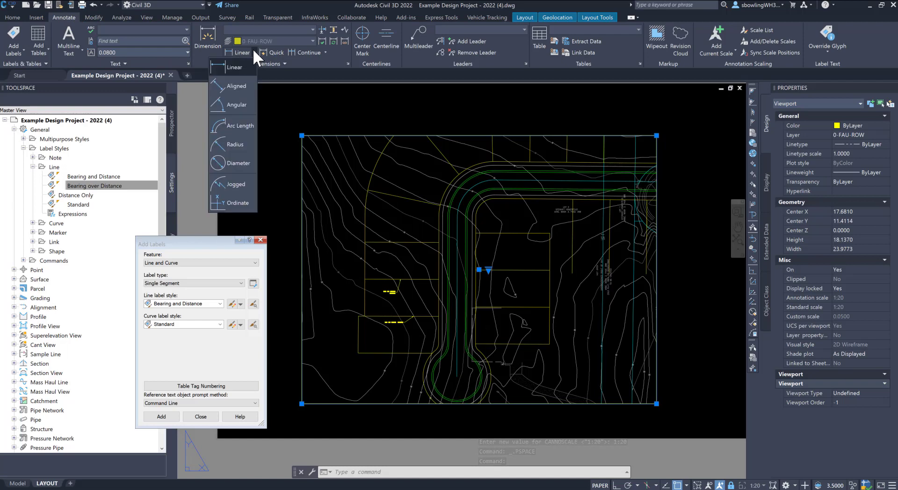
click(224, 83)
scroll(387, 294, up, 12)
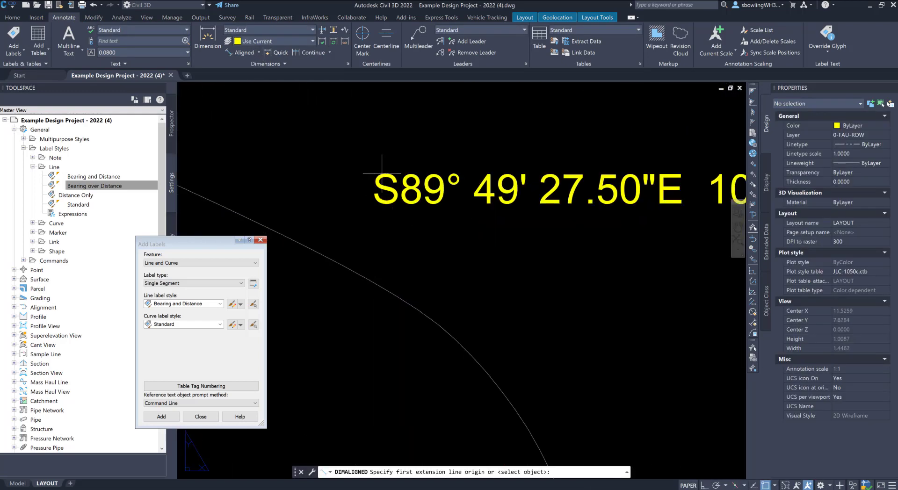
click(384, 174)
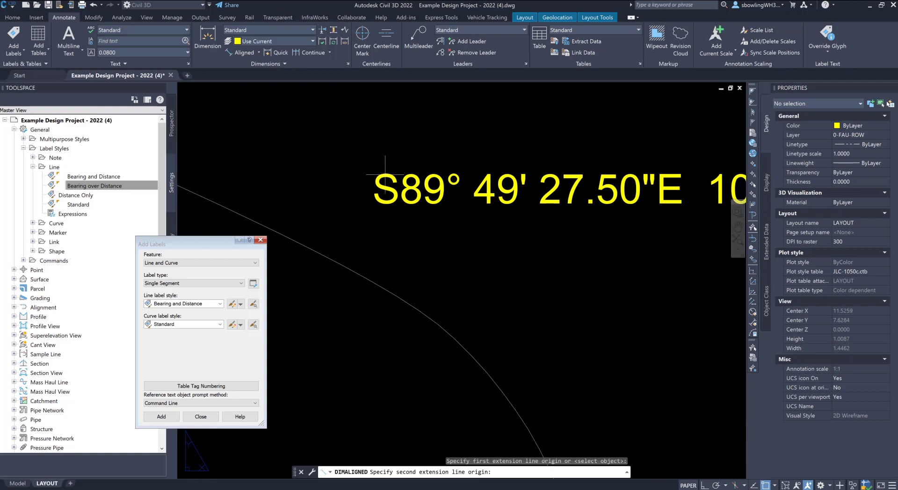
click(385, 205)
click(437, 206)
scroll(406, 206, down, 3)
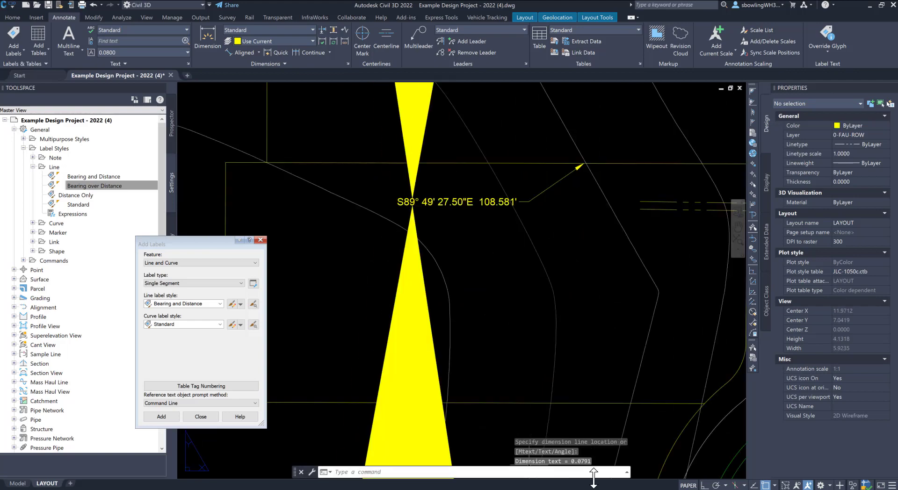
scroll(412, 259, down, 6)
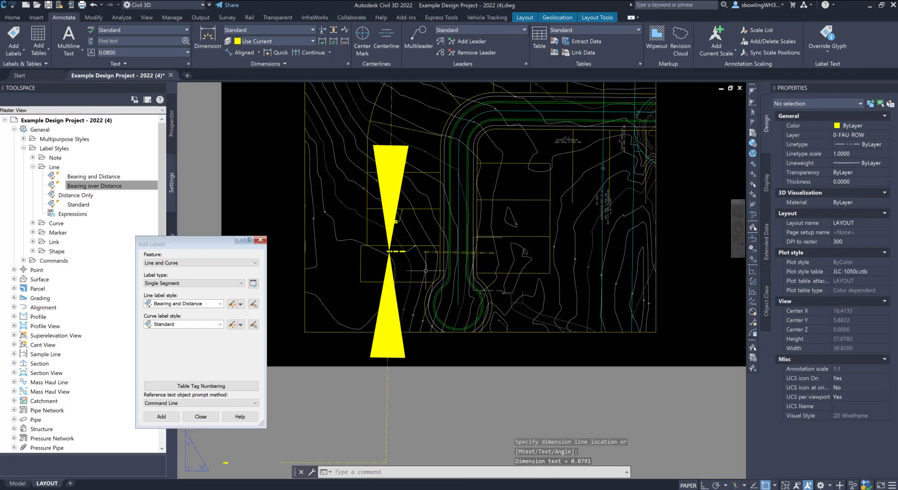
- Erase the oversized aligned dimension placed on the lower lot line label
key(Escape)
click(374, 245)
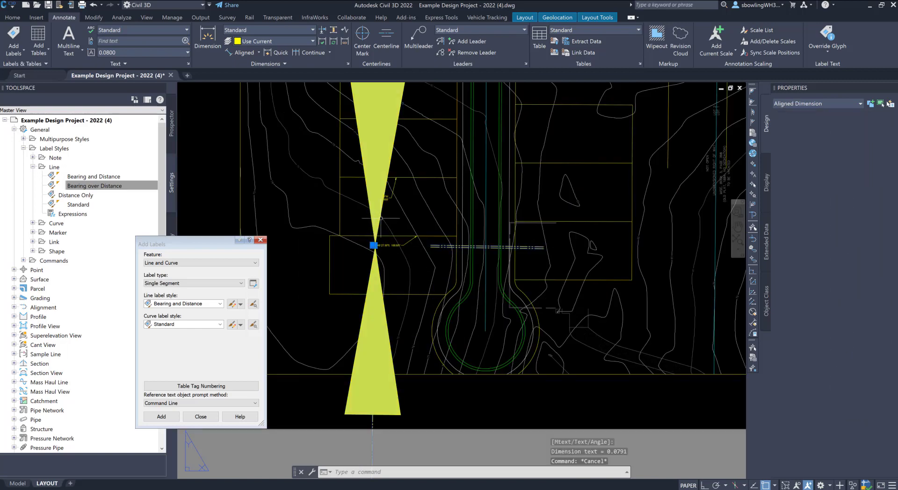
key(Delete)
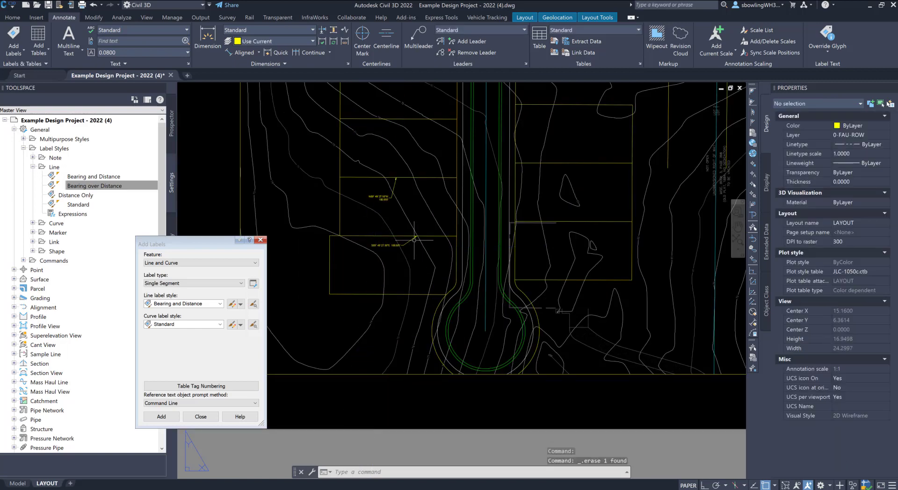
- Set the dragged-state text height of the Bearing over Distance line label style to 0.1" and regenerate the layout
right_click(140, 186)
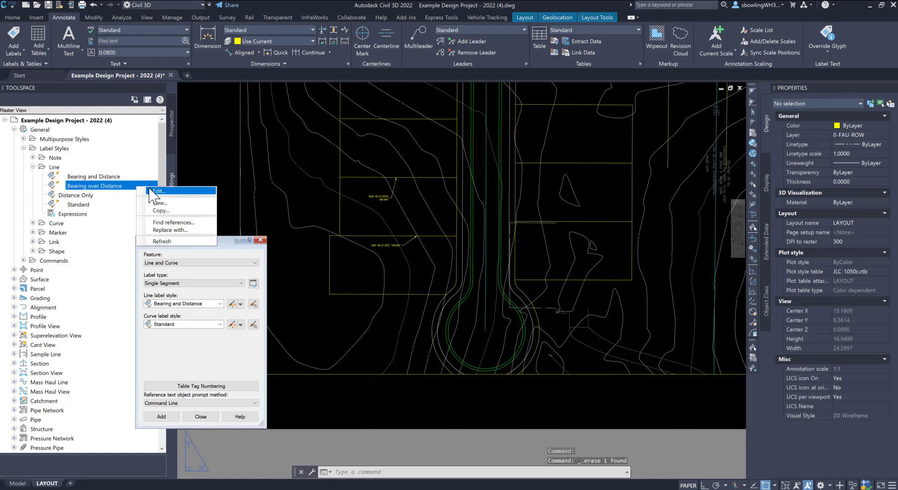
click(149, 191)
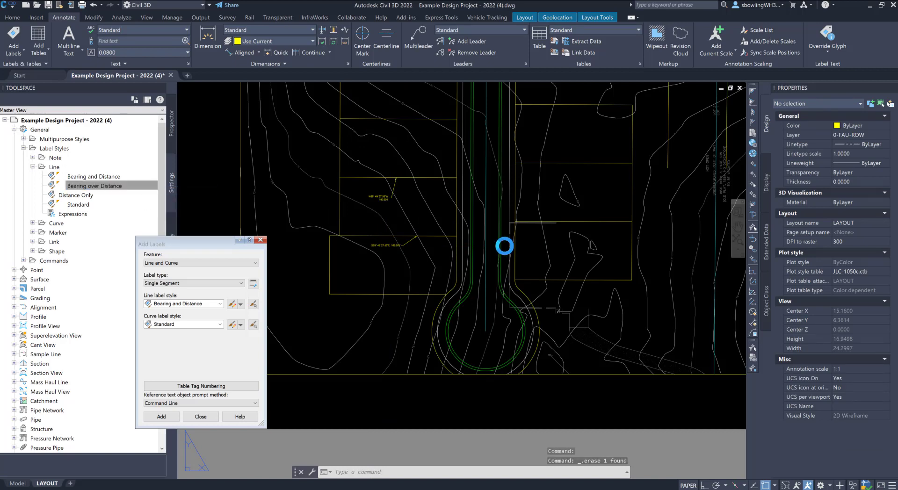
click(473, 387)
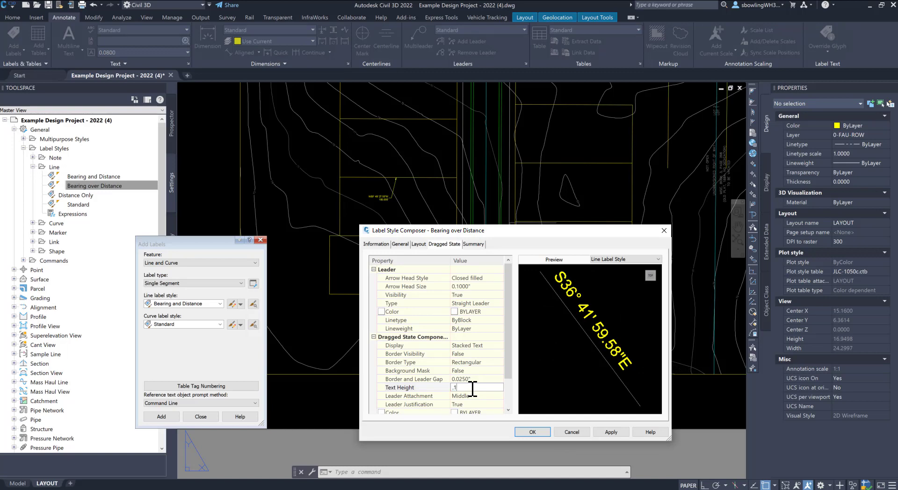
click(613, 430)
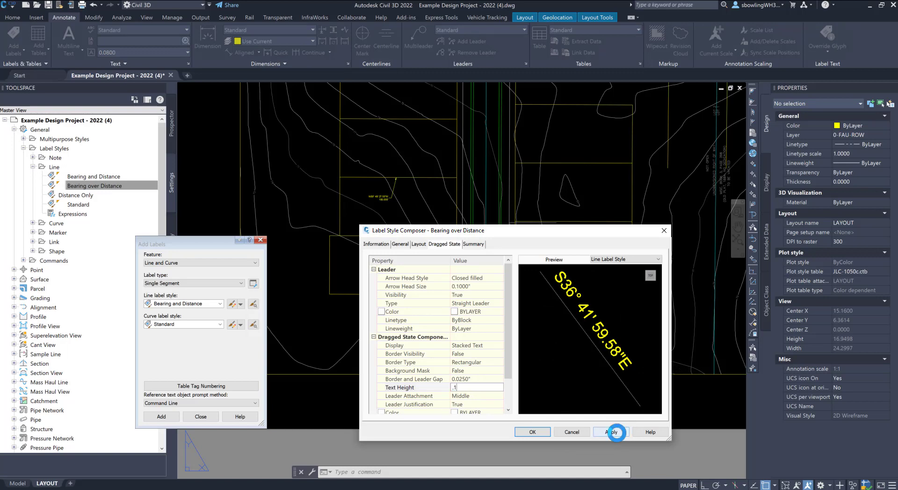
click(533, 432)
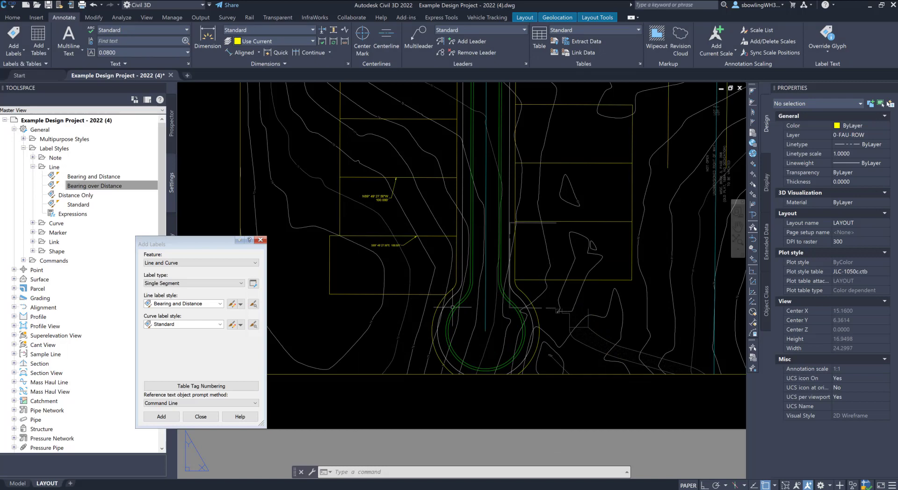
text(REG)
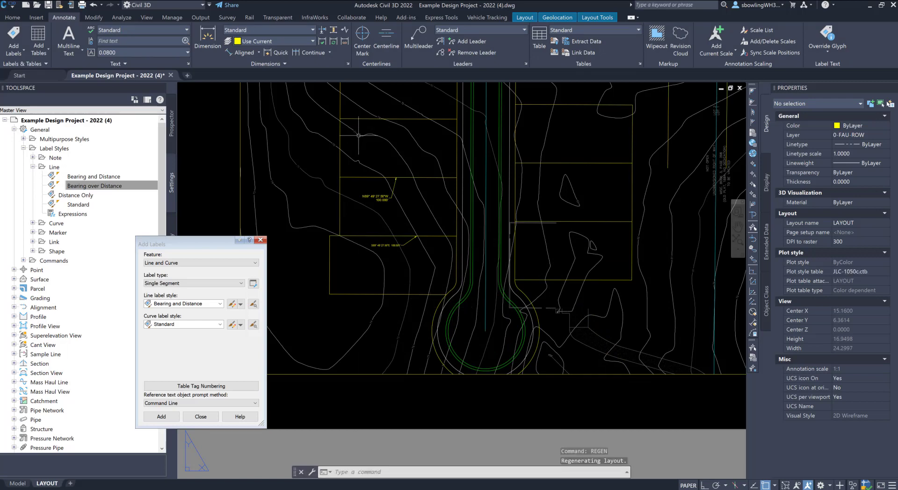
- Activate model space inside the 1:20 viewport around the lot line labels
click(386, 194)
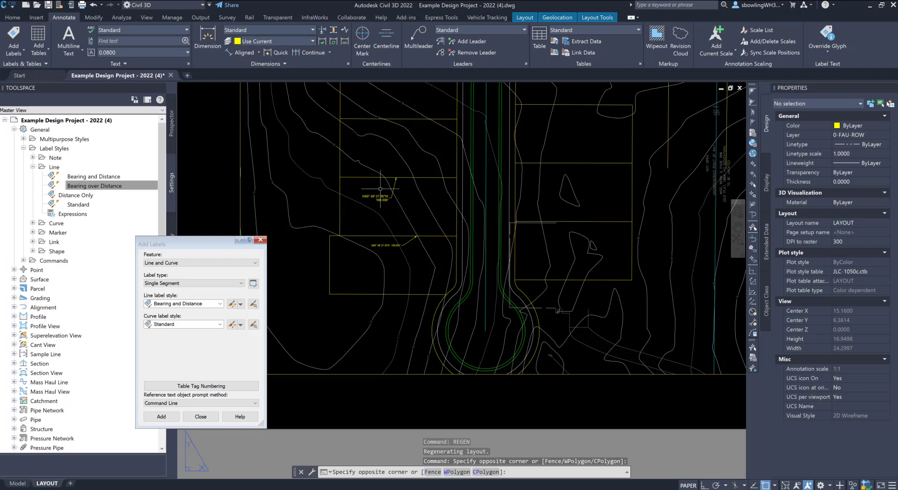
key(Escape)
double_click(382, 198)
key(Escape)
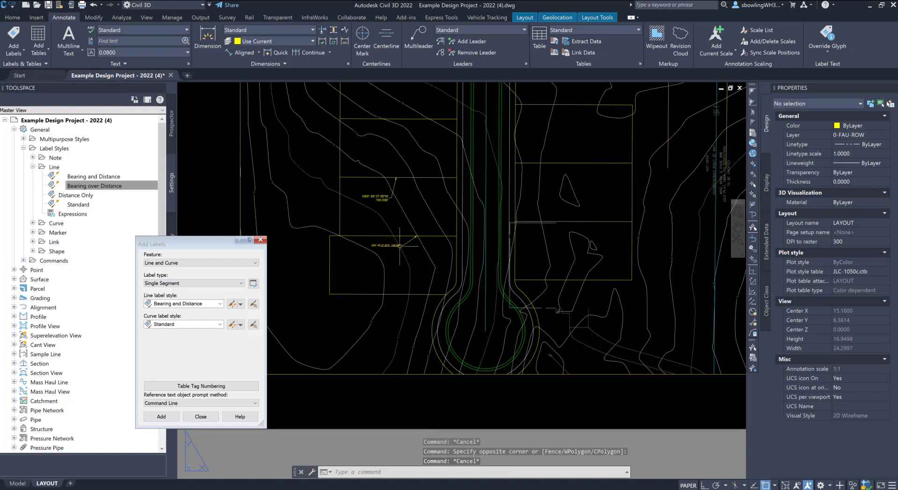
double_click(389, 263)
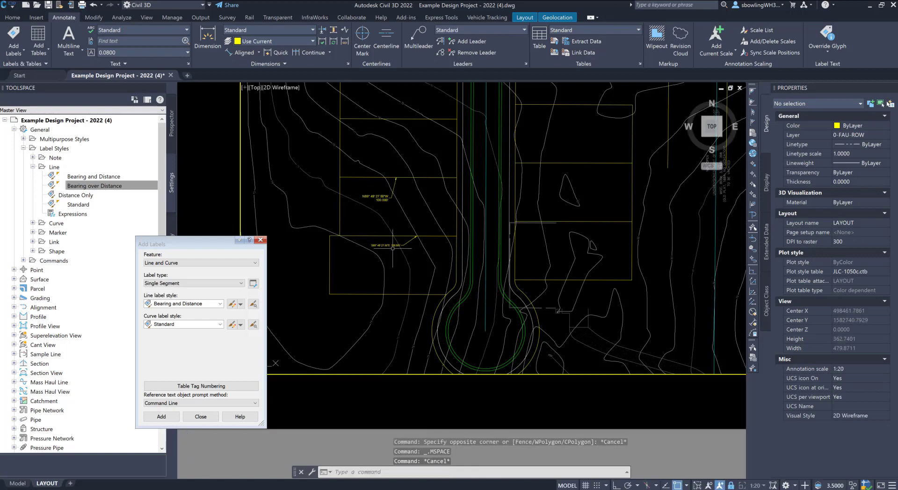
text(la)
key(Return)
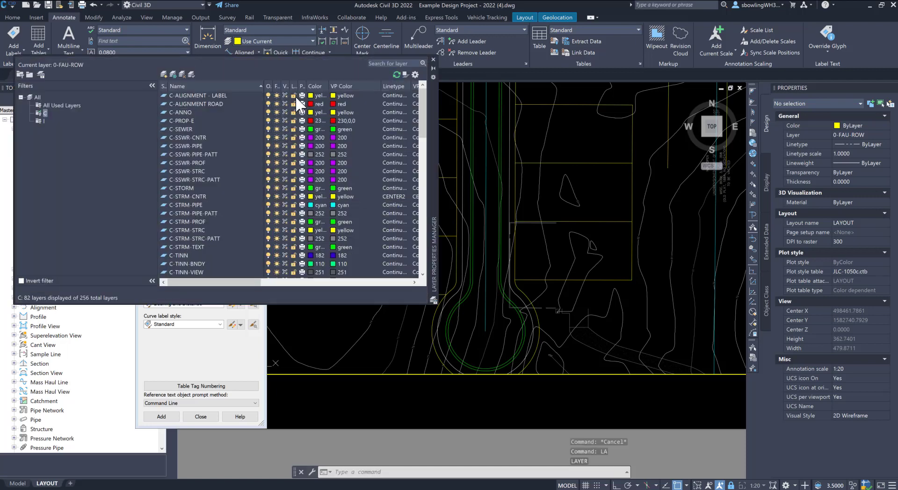
click(433, 59)
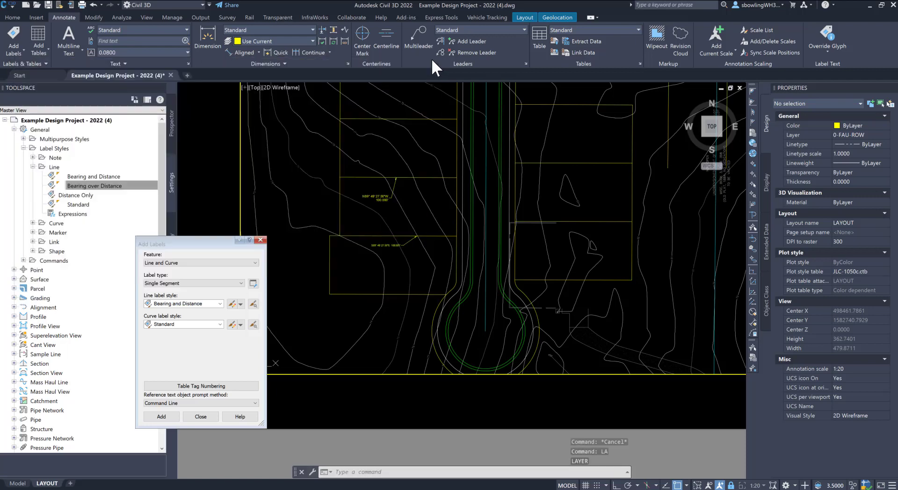
- In the Bearing over Distance label style's layout, set the Bearing component's text height to 0.1"
click(117, 187)
right_click(116, 187)
click(139, 192)
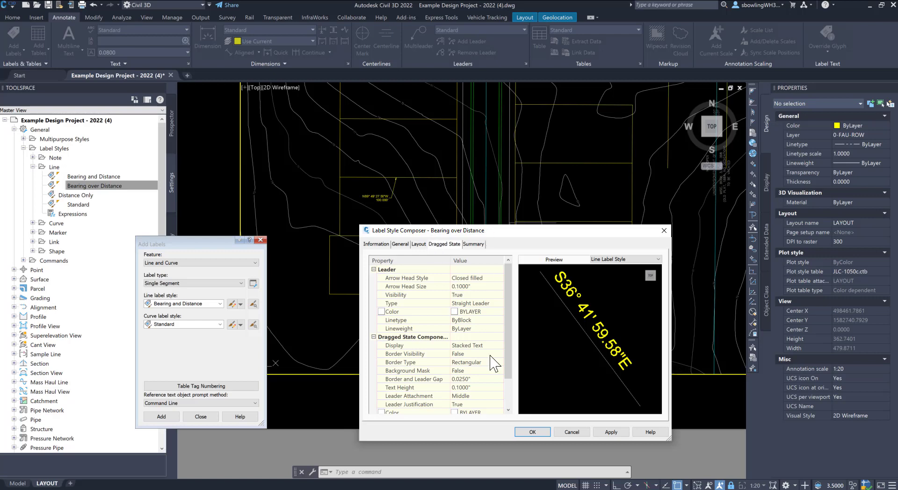
click(611, 434)
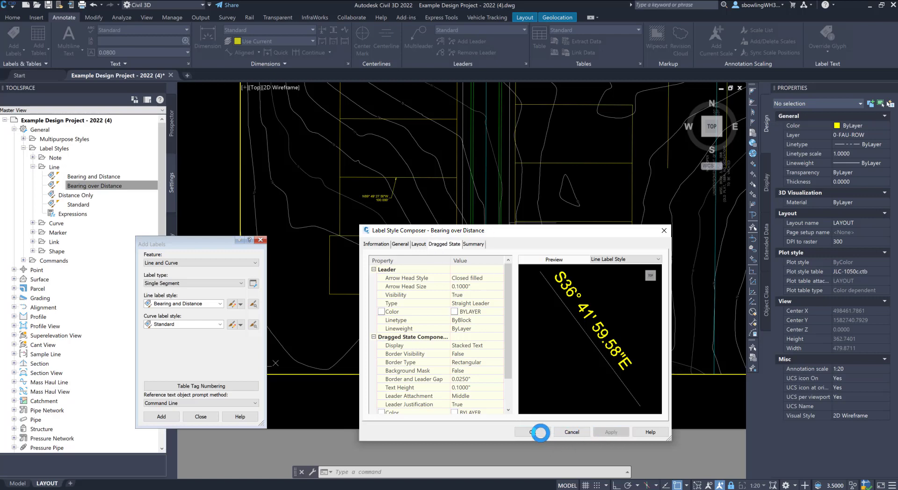
click(423, 246)
click(473, 355)
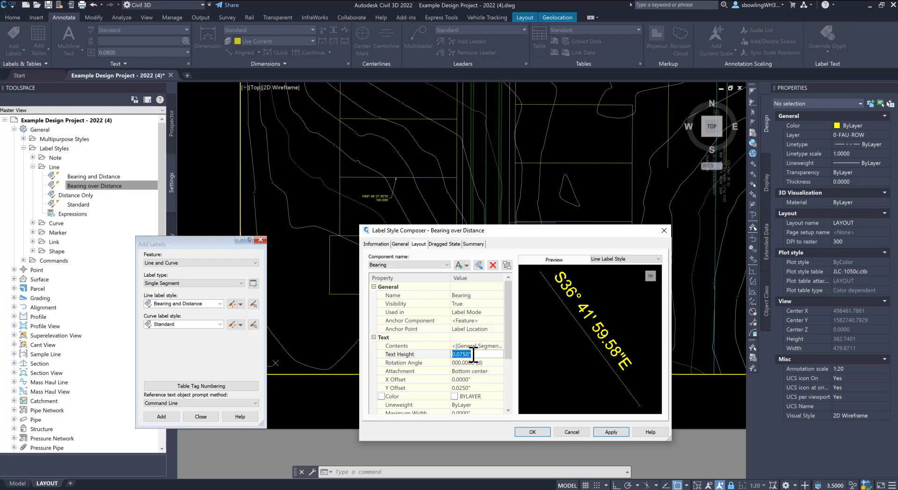
text(0.1)
key(Return)
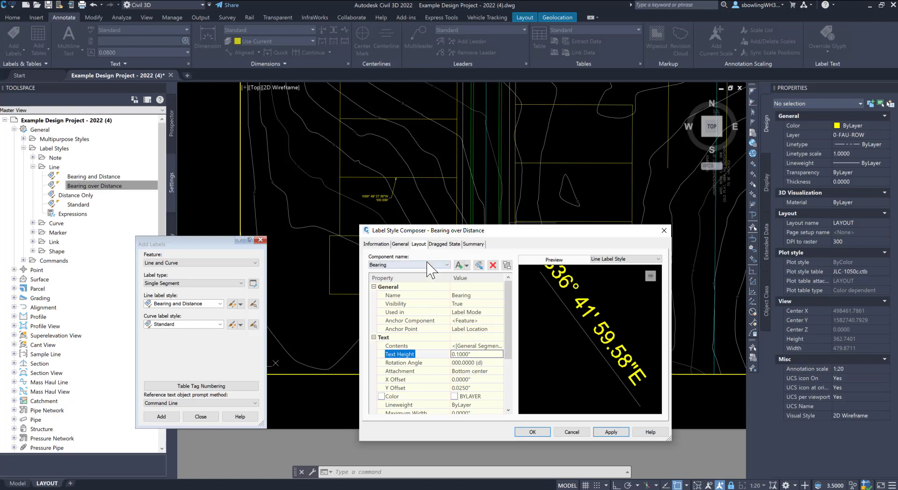
- Set the Distance component's text height to 0.1" in the same label style and save the style
click(427, 265)
click(398, 277)
click(477, 354)
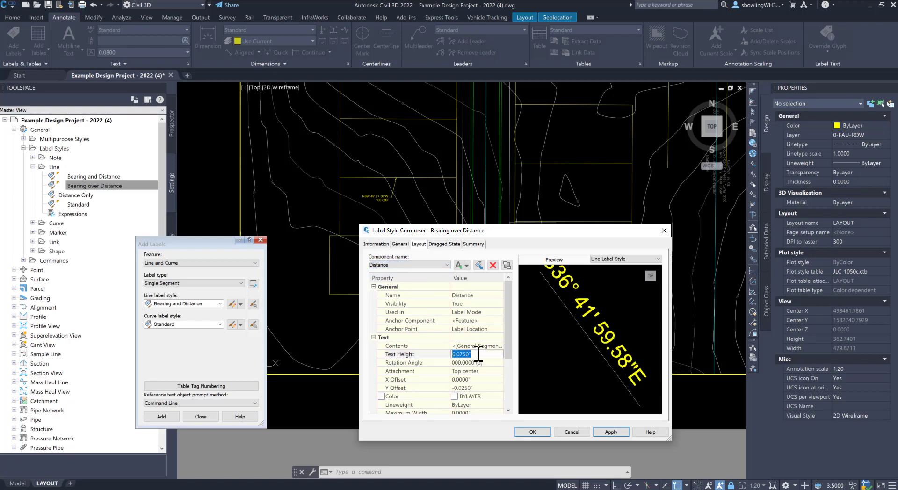
text(.1)
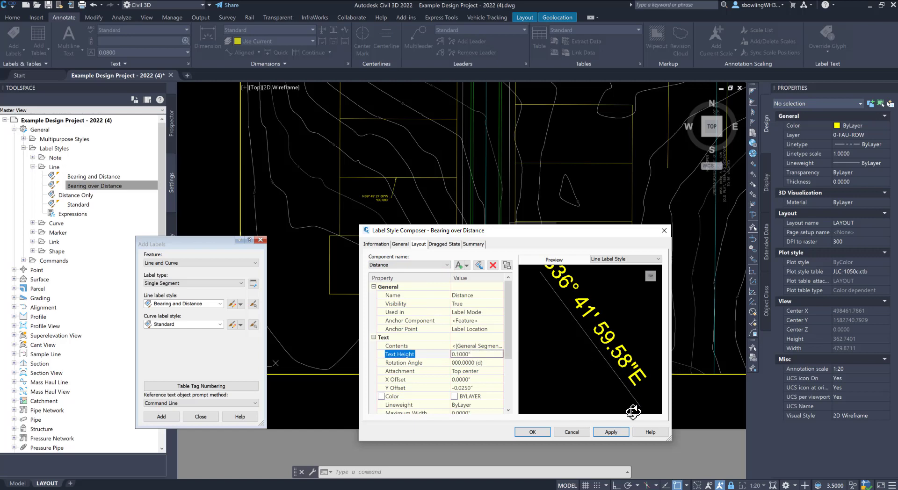
click(611, 432)
click(530, 431)
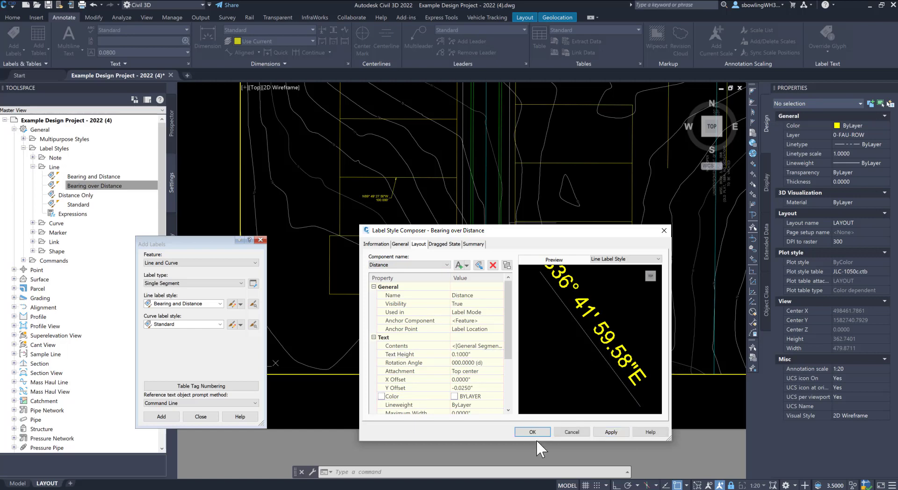
click(534, 432)
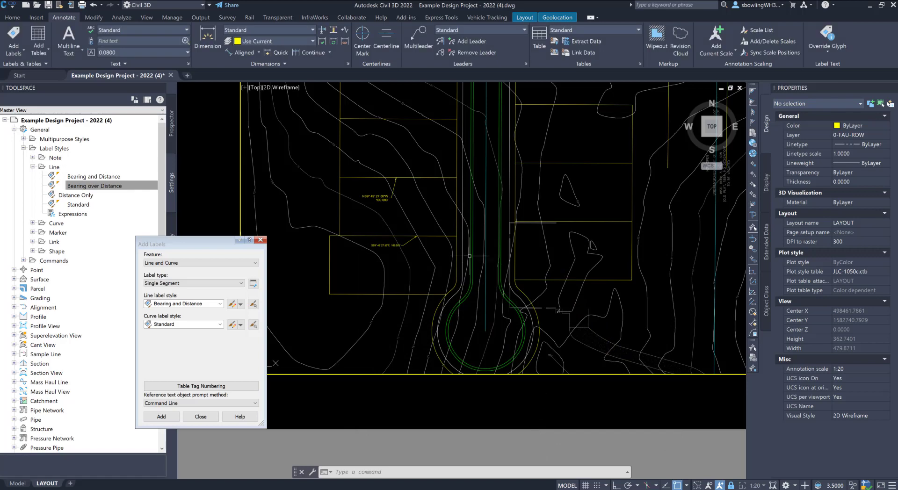
- Change the lower lot line label's general line style to Bearing over Distance, and unlock the viewport's display
key(Escape)
click(411, 240)
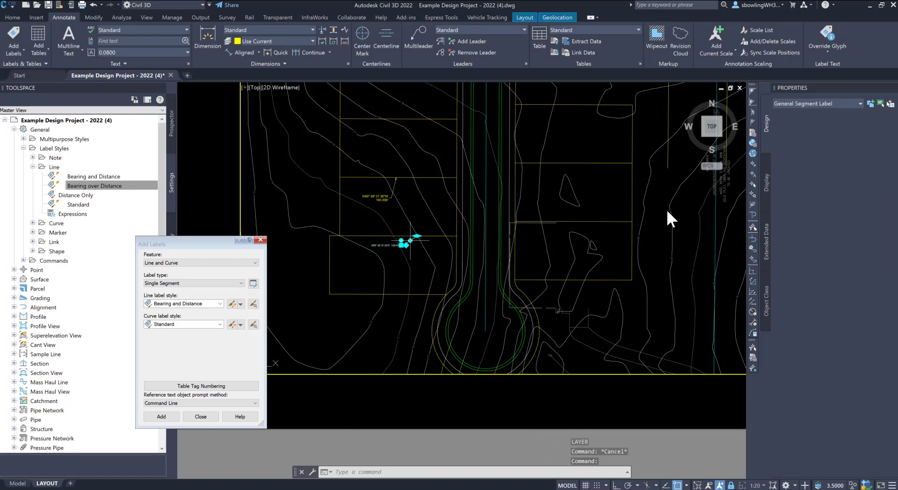
click(868, 215)
click(868, 214)
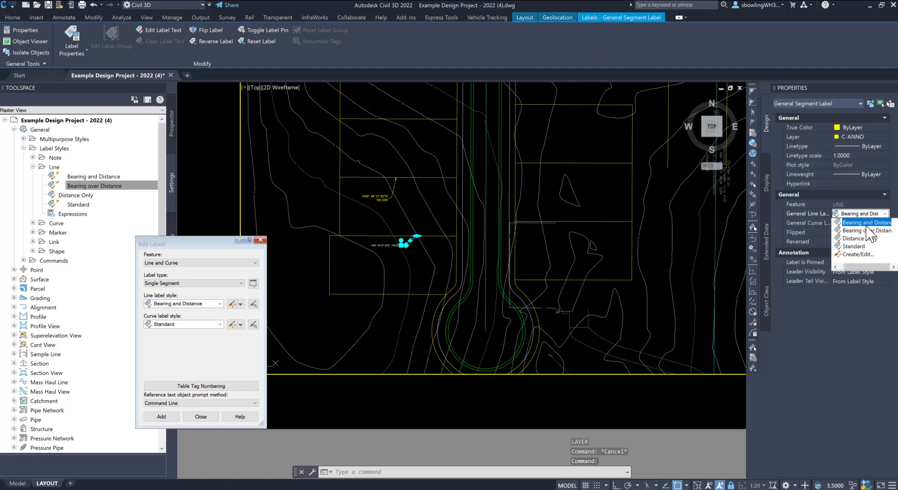
click(864, 230)
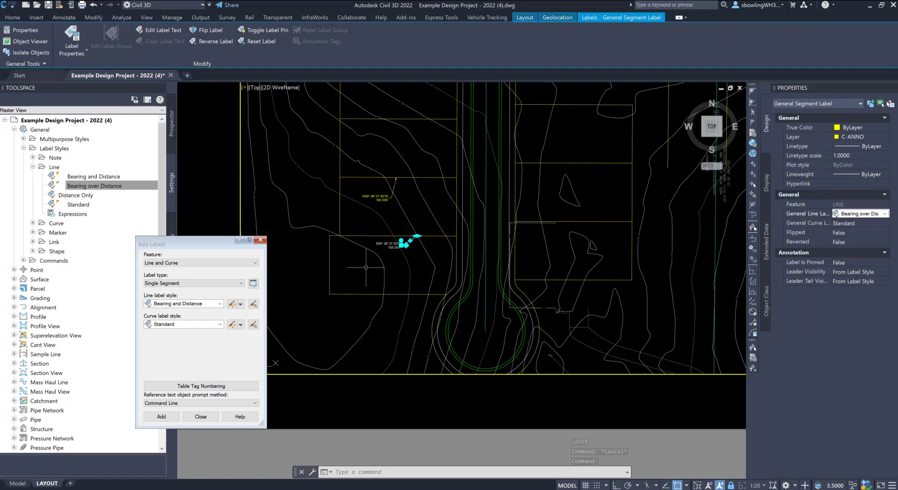
key(Escape)
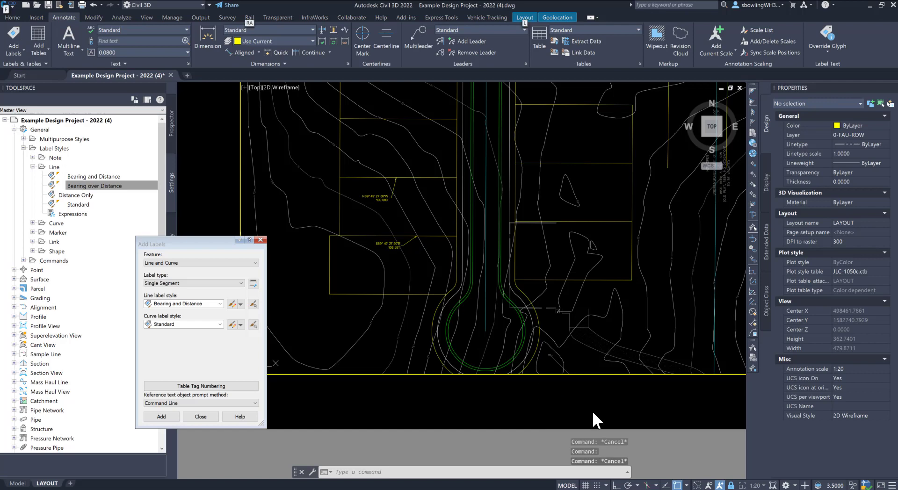
click(731, 486)
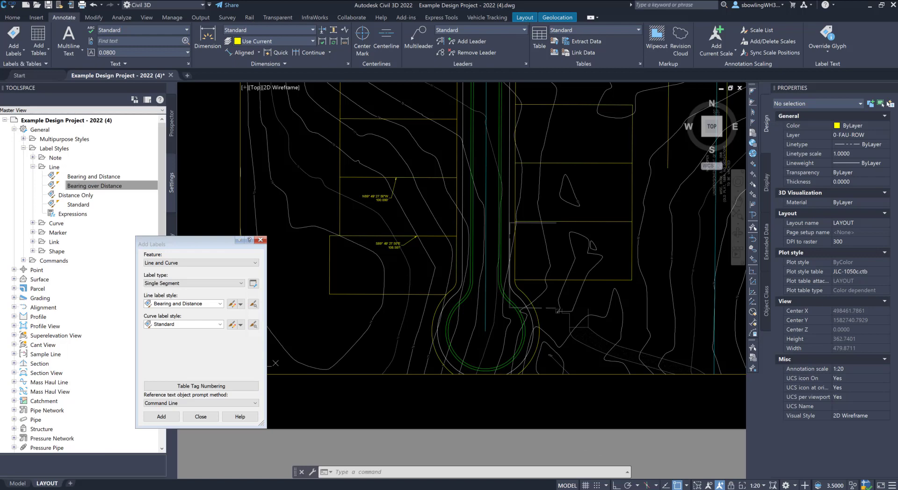
- Set the annotation scale in model space to 1:20 and return to the layout
click(17, 483)
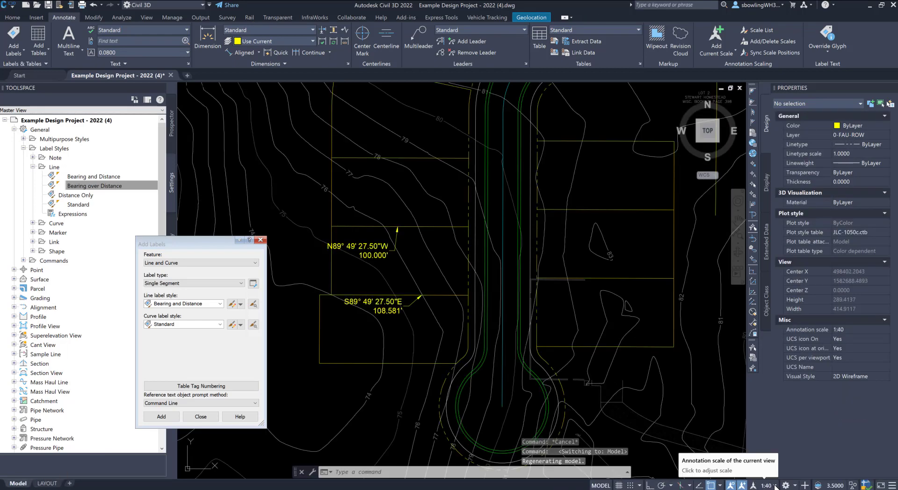
click(775, 486)
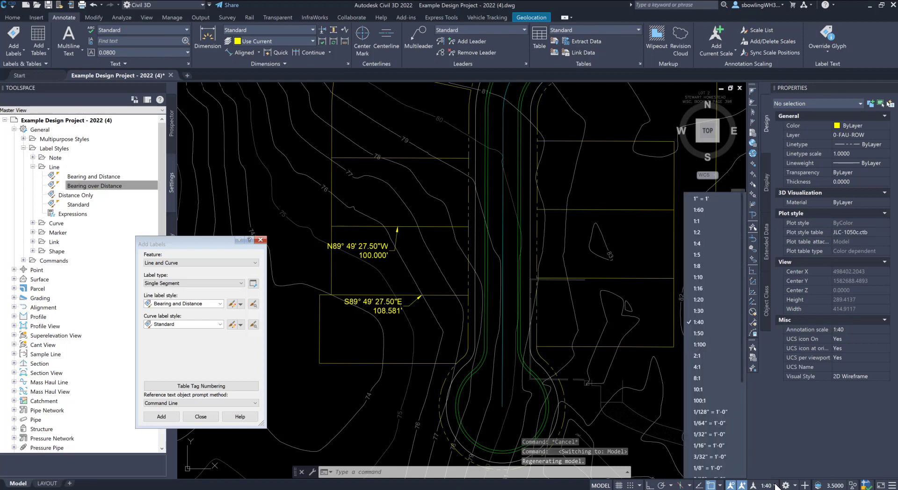
click(706, 299)
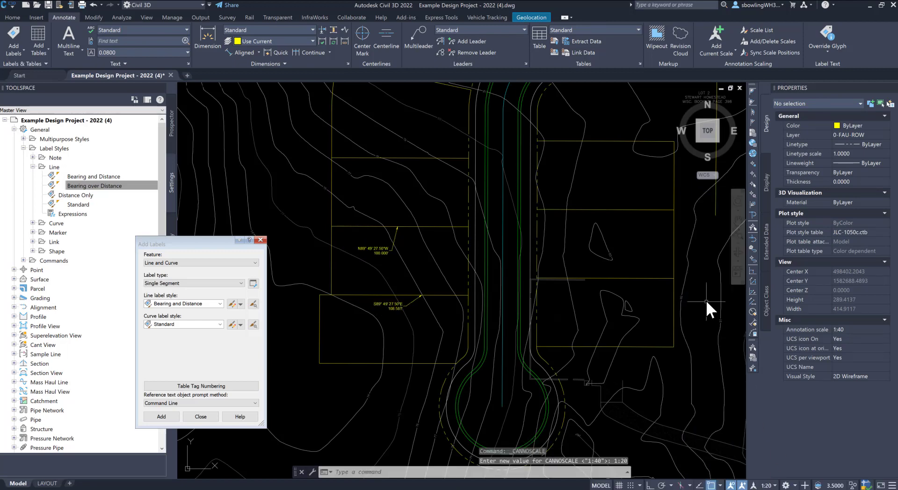
click(47, 483)
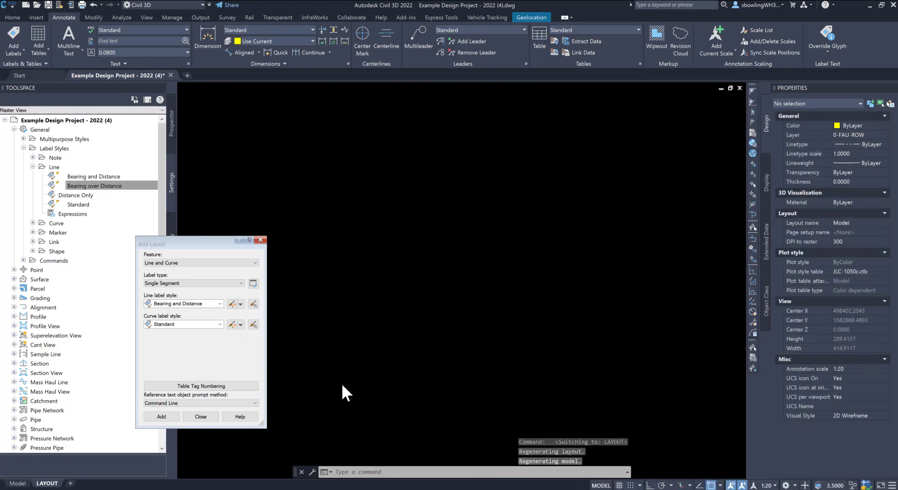
- Activate the layout viewport and check the lower lot line label's general line style in its properties
click(408, 246)
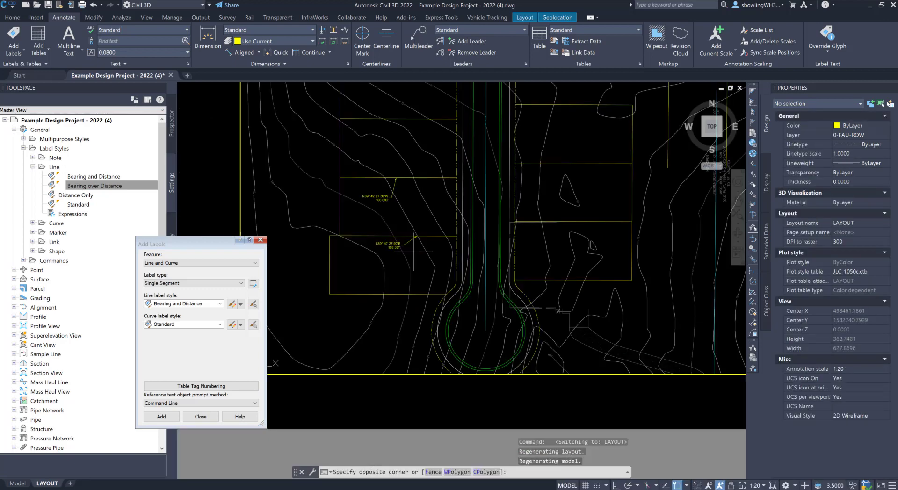
click(410, 241)
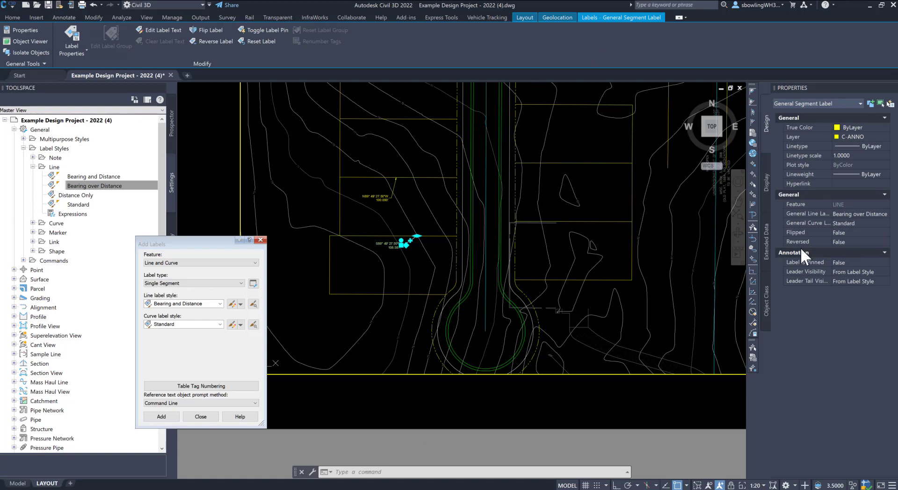
key(Escape)
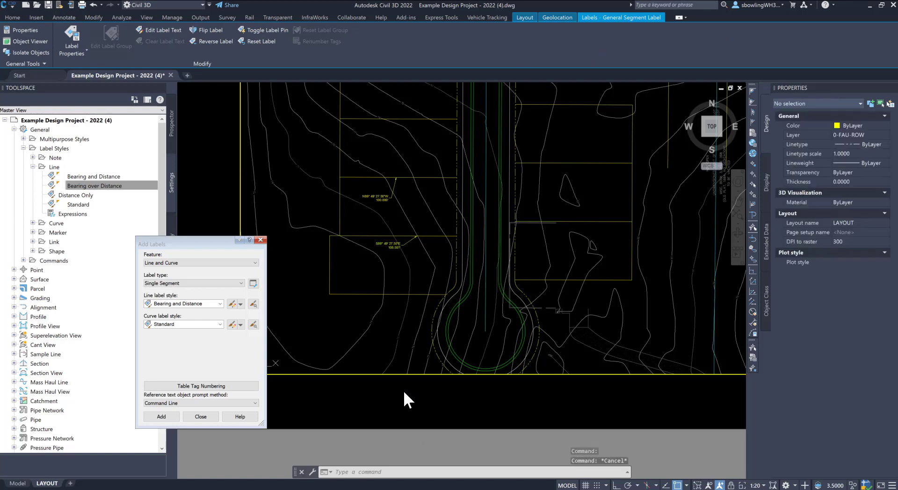
- Regenerate the model and reactivate the layout's main lot viewport with its display locked
double_click(404, 393)
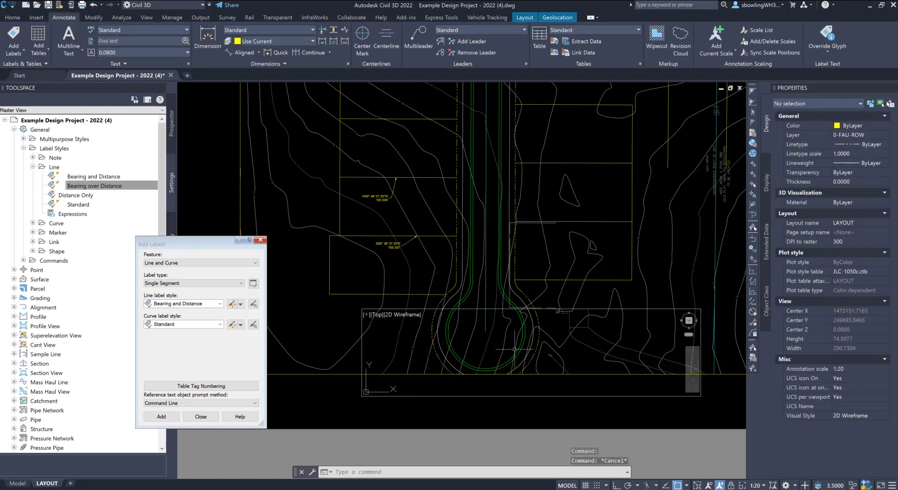
key(Escape)
key(Escape)
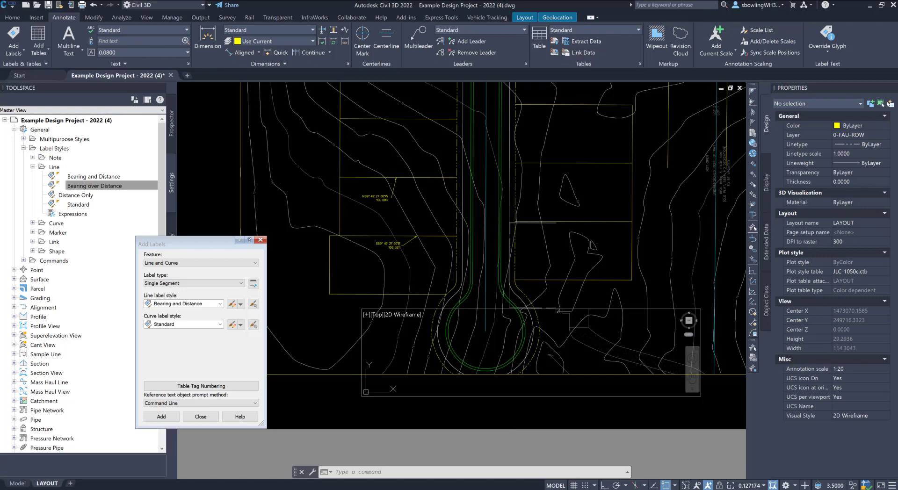
click(702, 485)
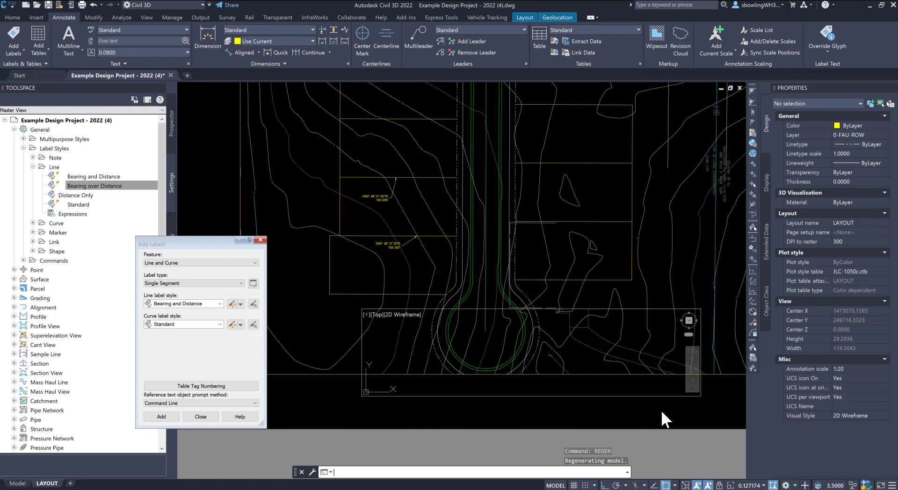
click(758, 487)
click(683, 309)
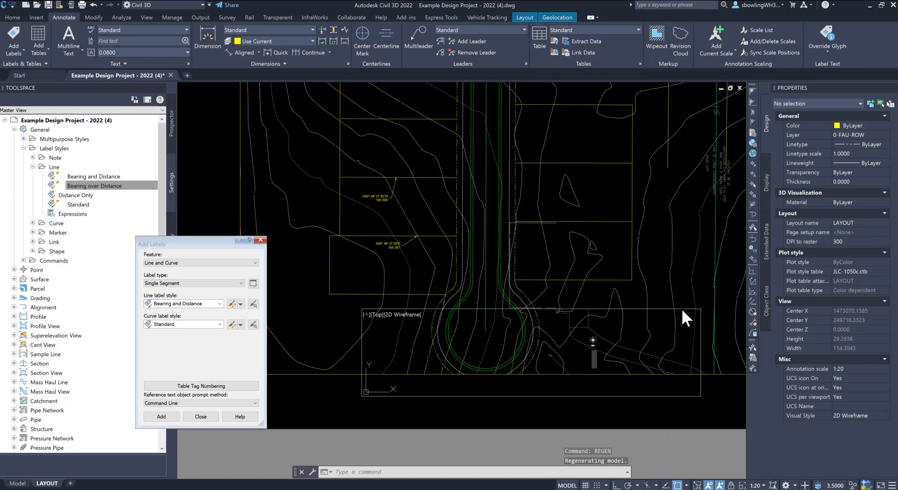
click(504, 263)
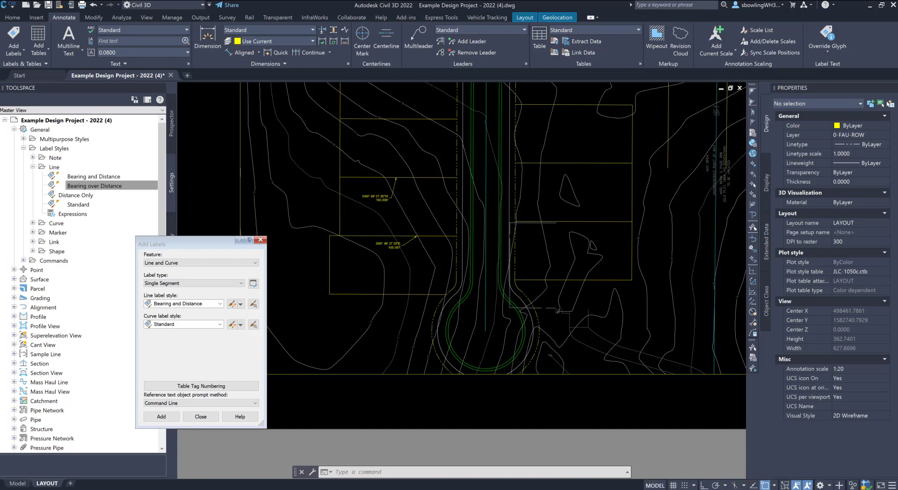
- Change the upper lot line label's general line style to Bearing and Distance and clear the selection
scroll(398, 236, up, 2)
scroll(395, 238, up, 2)
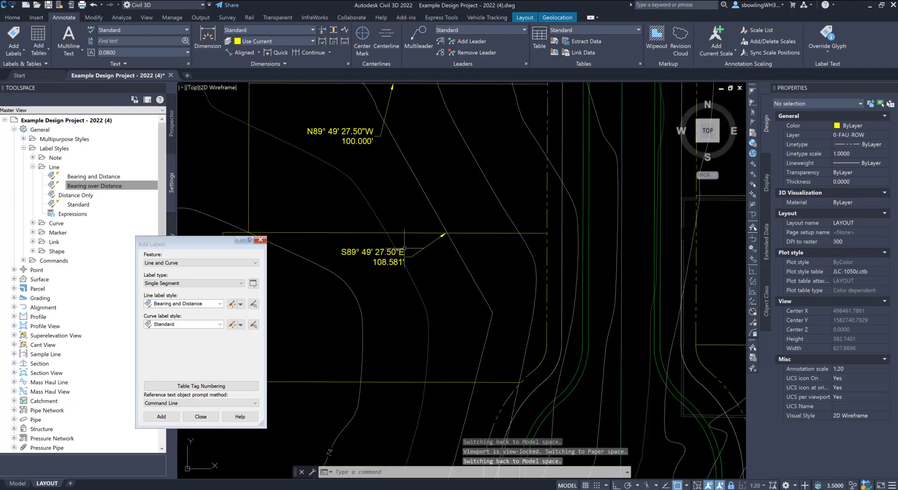
scroll(396, 238, down, 4)
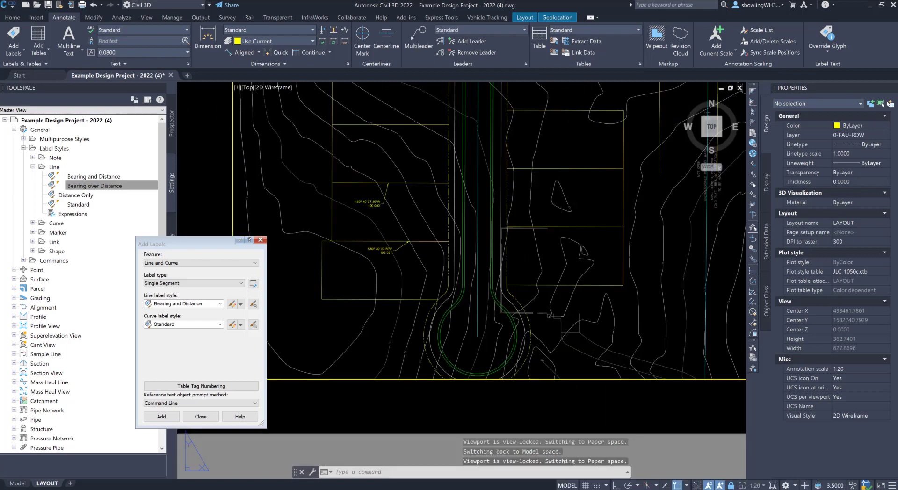
scroll(382, 218, up, 2)
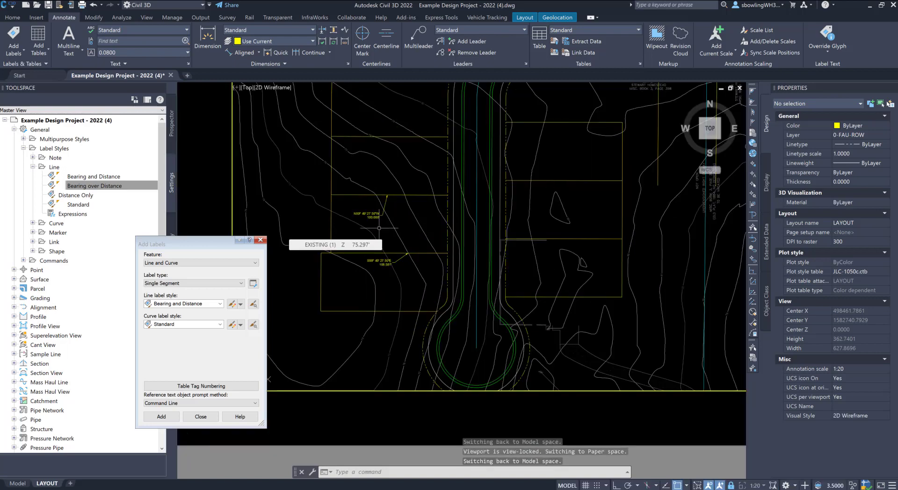
click(383, 218)
click(385, 220)
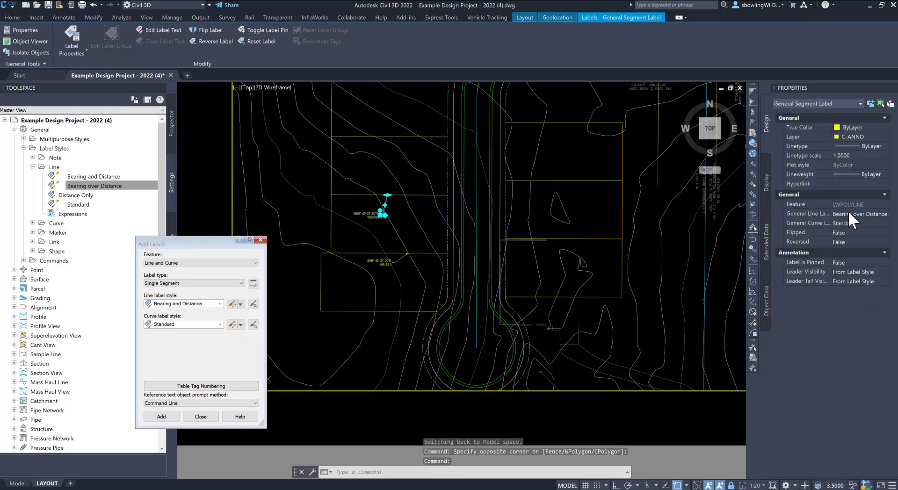
click(848, 211)
click(848, 212)
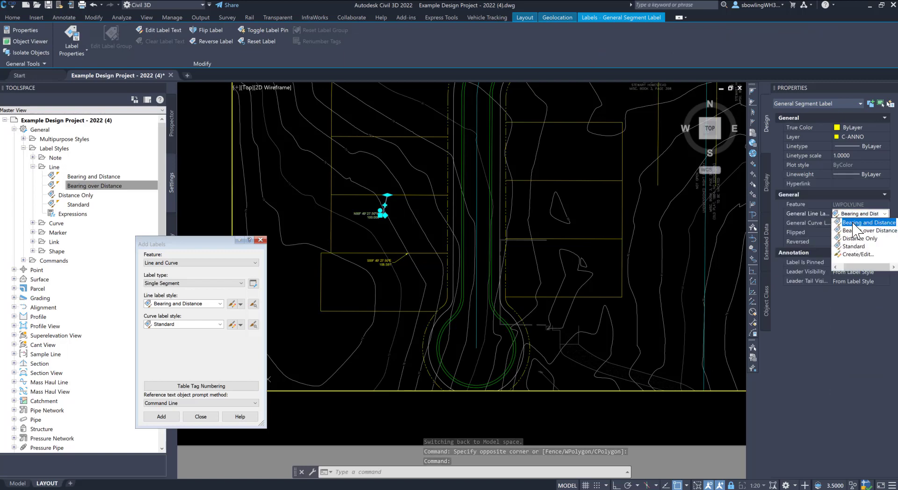
click(857, 223)
key(Escape)
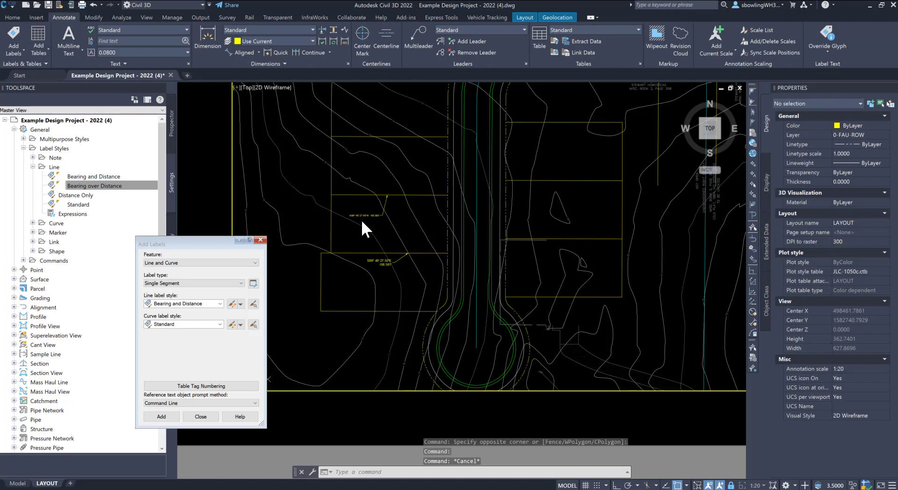
- Return to paper space and compare the text of the upper and lower lot line labels in the layout
double_click(371, 415)
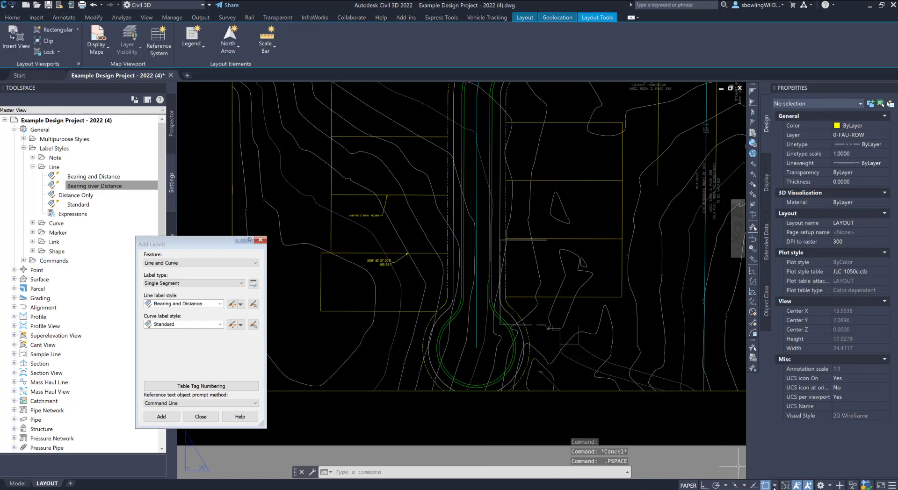
scroll(509, 300, down, 2)
scroll(451, 267, up, 4)
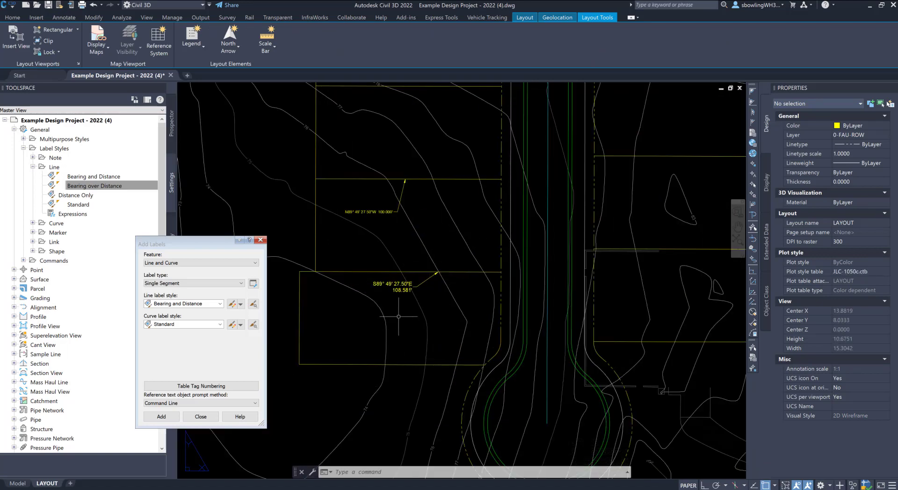
scroll(377, 265, down, 2)
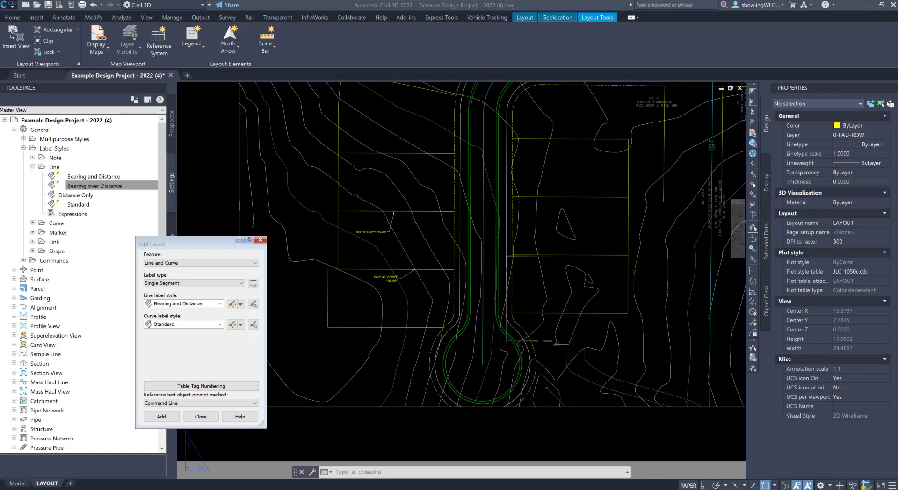
right_click(250, 489)
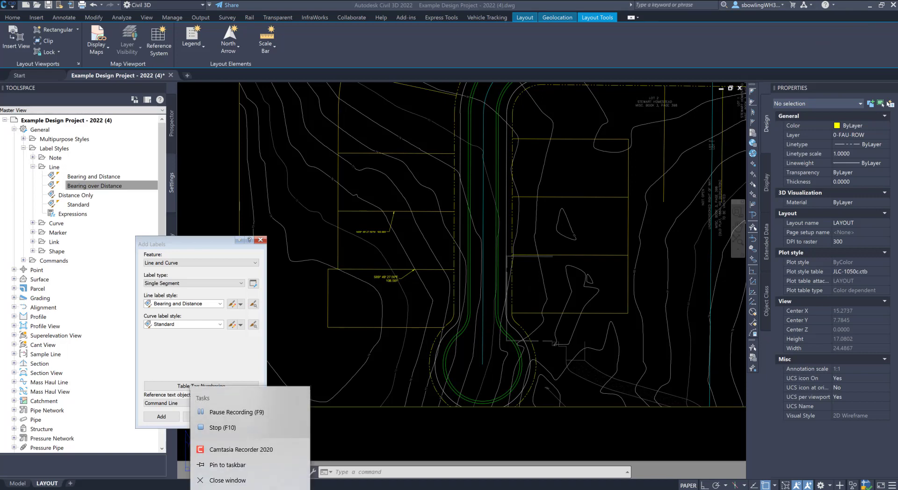
click(246, 450)
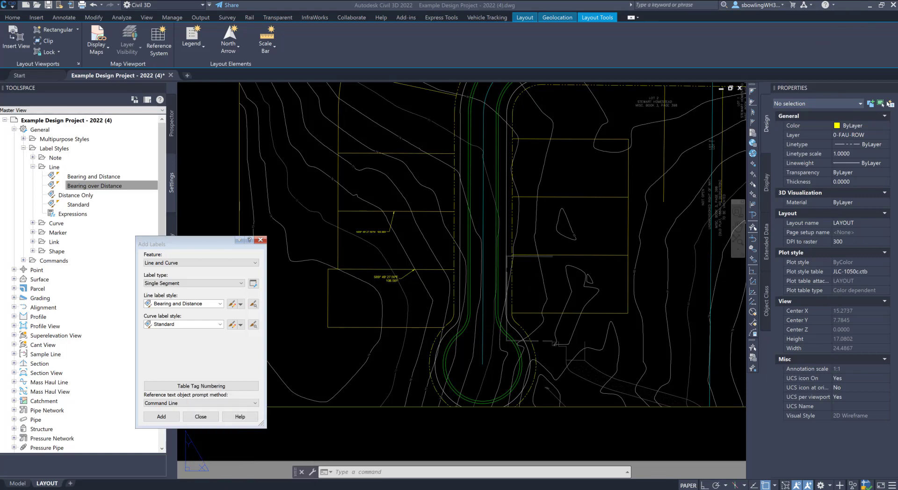